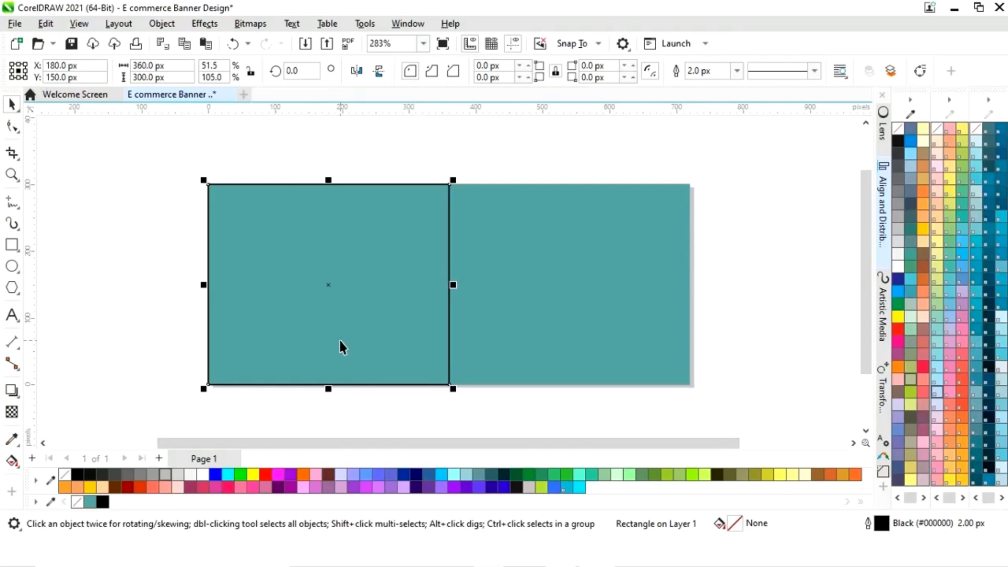
Fill the left-half rectangle with black and place a duplicate of it over the black-teal boundary, centred at about X 343, Y 148 px.
click(103, 503)
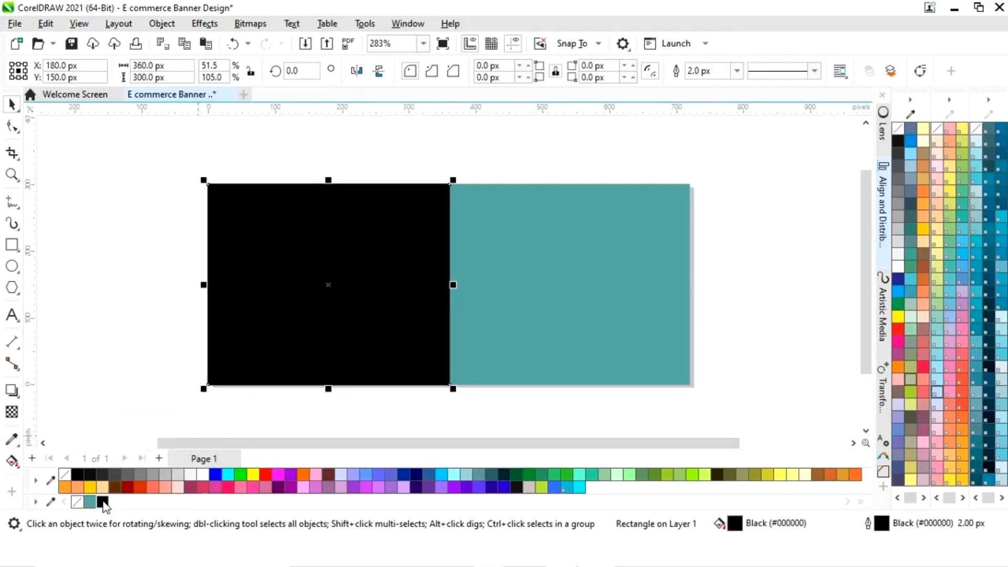
click(398, 413)
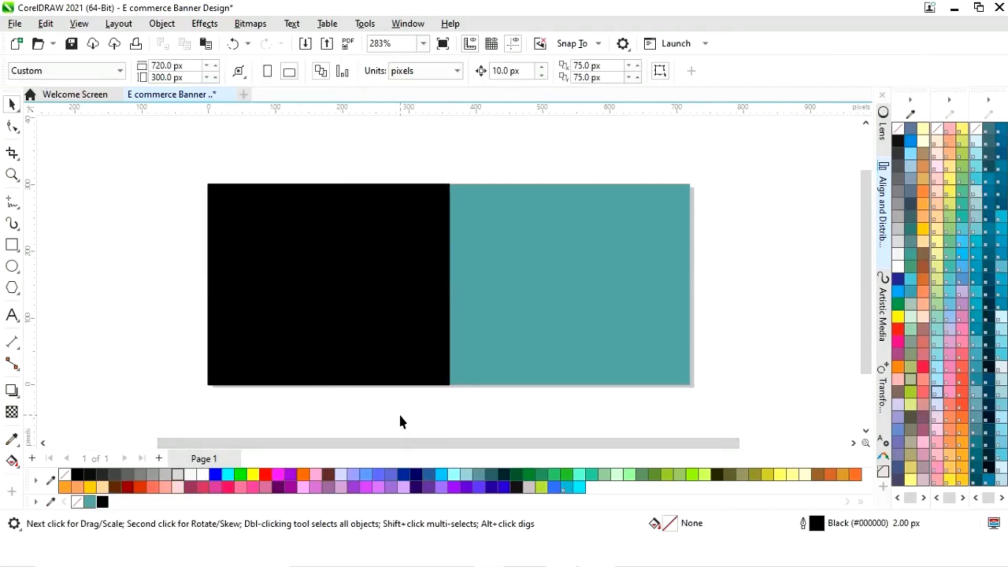
click(319, 294)
drag(320, 293, 420, 286)
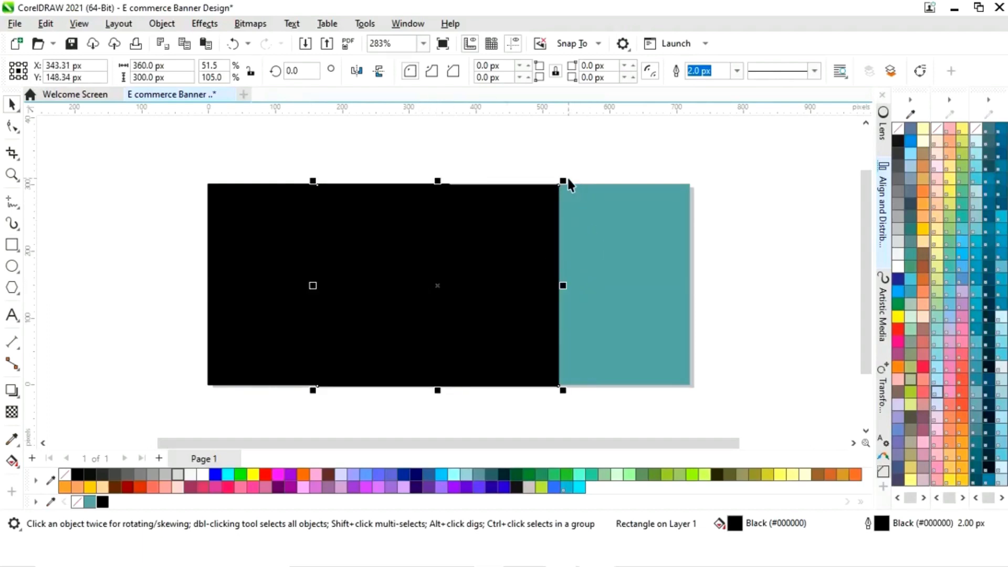
Shrink the copied rectangle around its centre to about 218 × 267 px and fill it white.
drag(569, 180, 532, 208)
drag(438, 210, 443, 193)
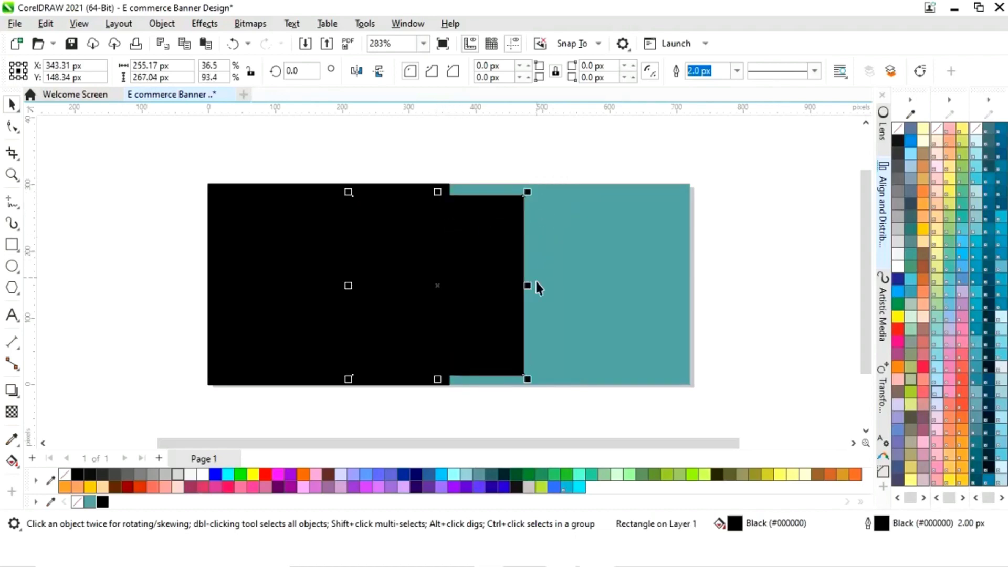
drag(529, 286, 524, 284)
click(199, 475)
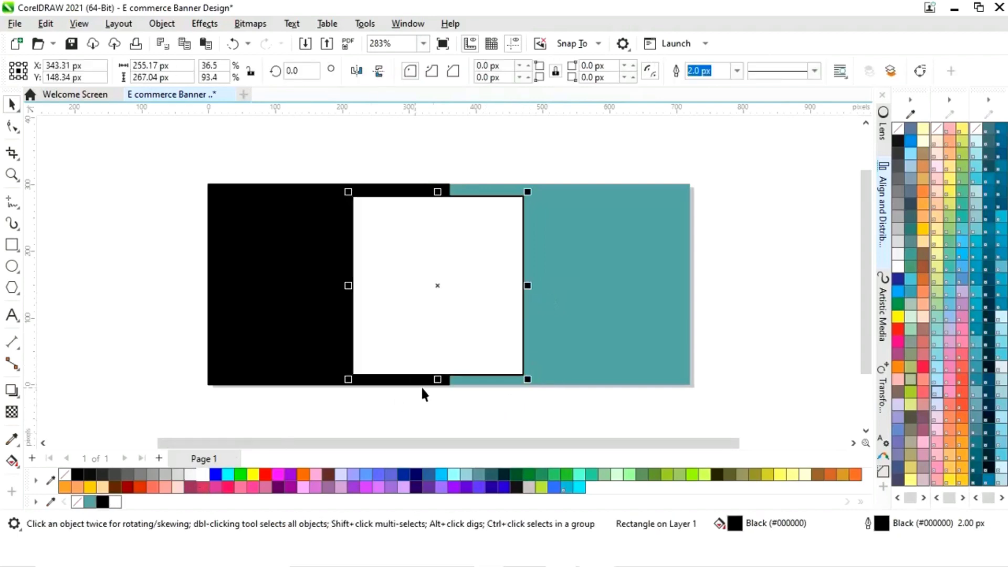
click(382, 412)
click(484, 327)
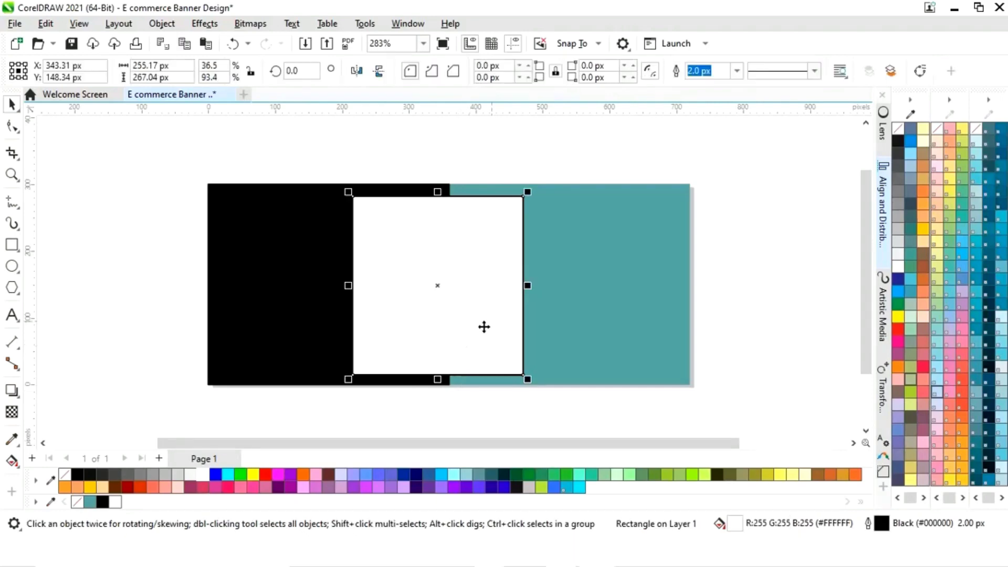
drag(527, 285, 512, 288)
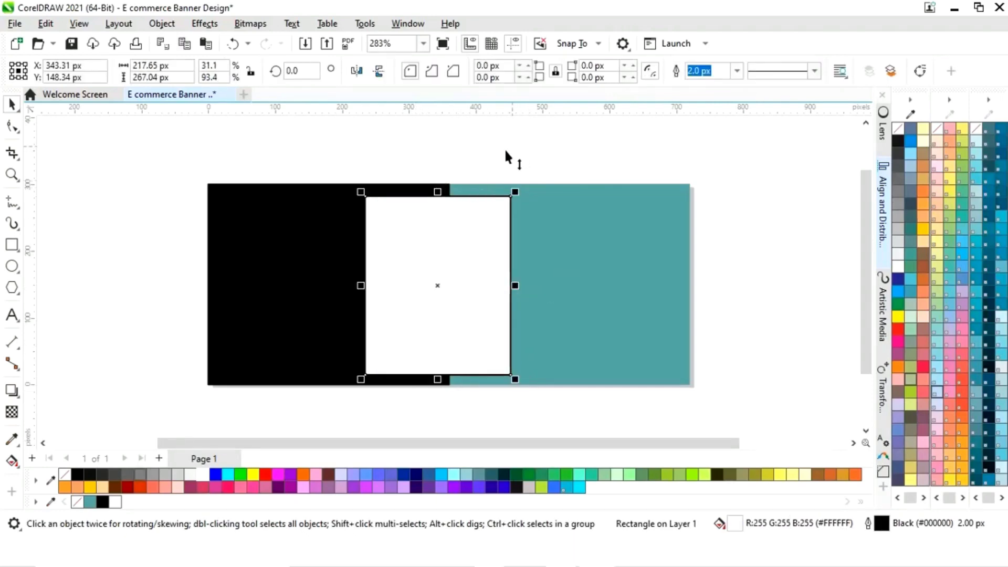
Set the white rectangle's black outline width to 5 px.
click(737, 70)
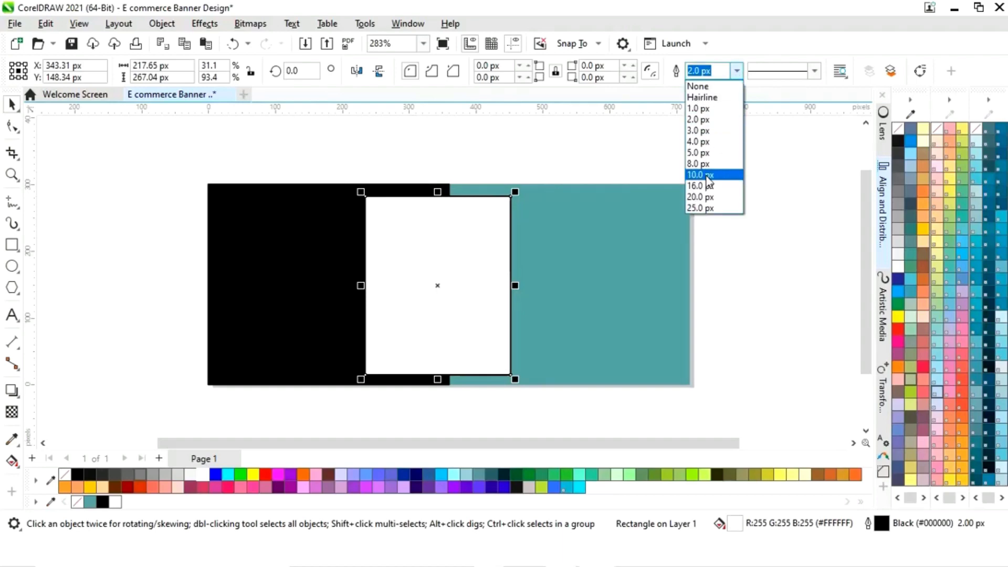
click(699, 163)
click(737, 71)
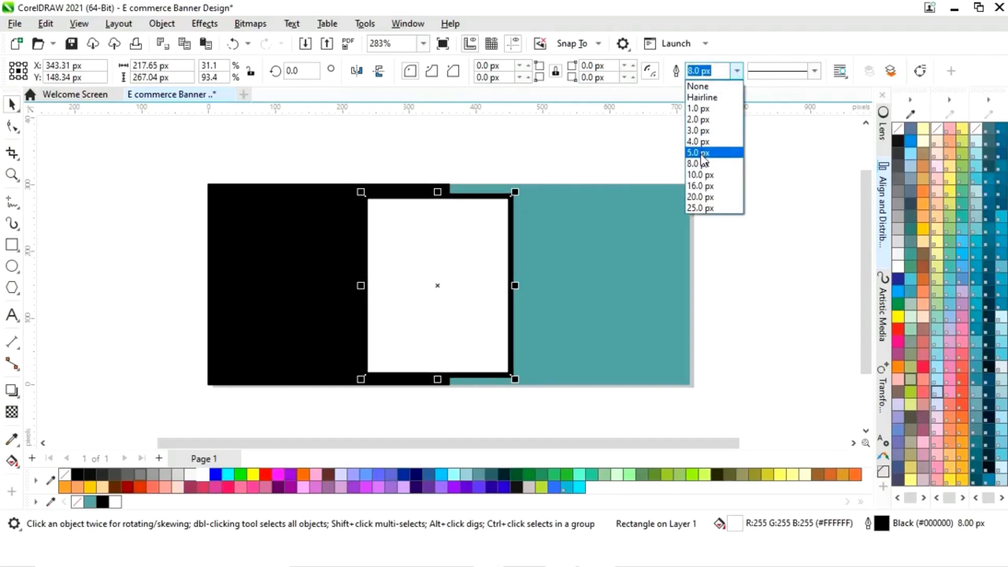
click(701, 154)
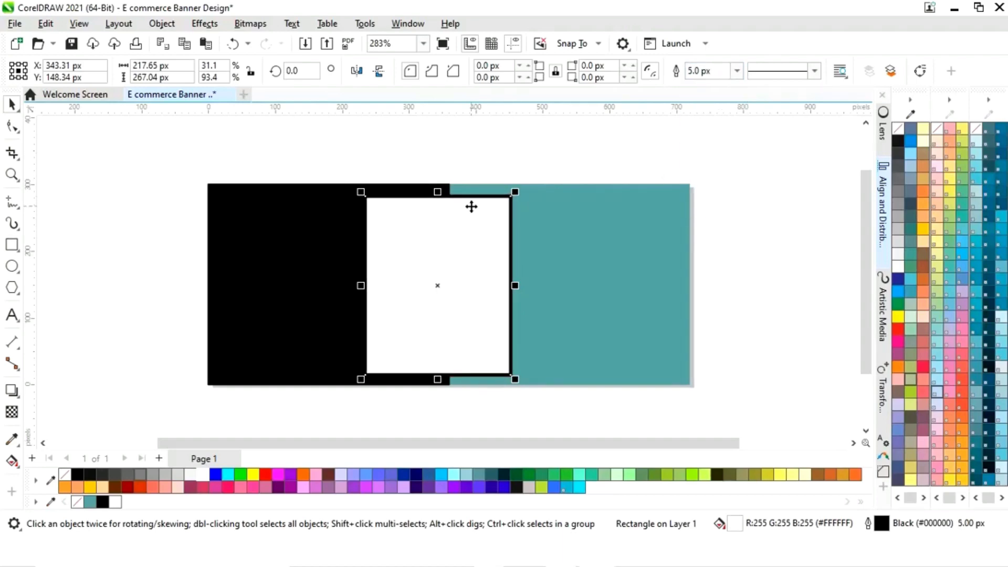
key(Escape)
Switch to the Images folder in File Explorer and bring Model.jpg into the banner document.
key(alt+Tab)
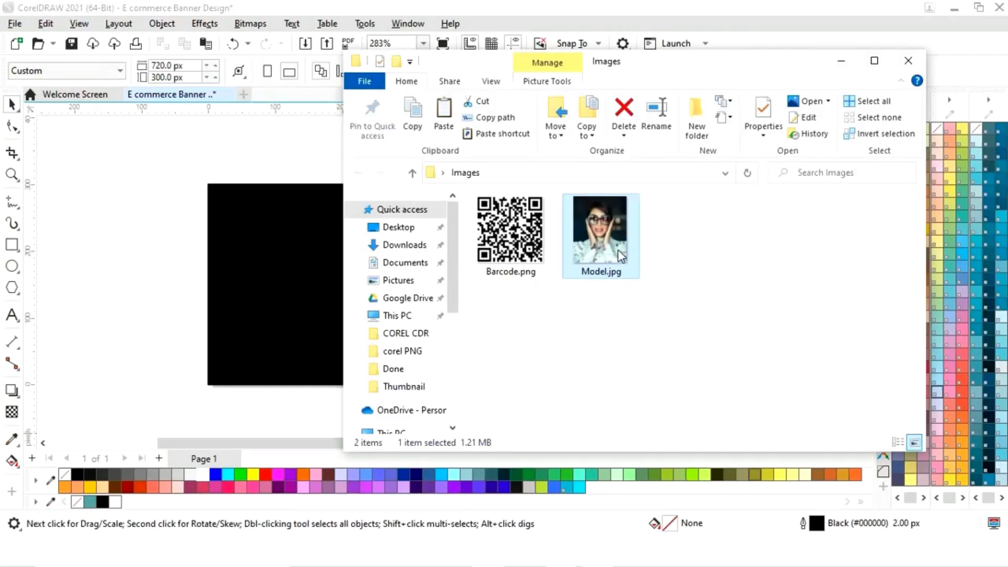
drag(618, 249, 130, 263)
click(841, 61)
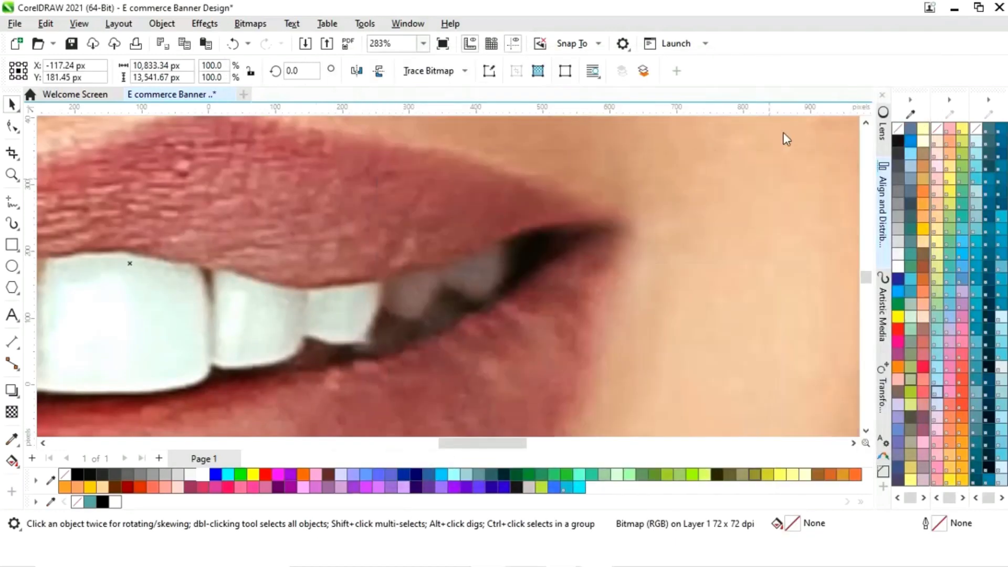
scroll(700, 249, down, 12)
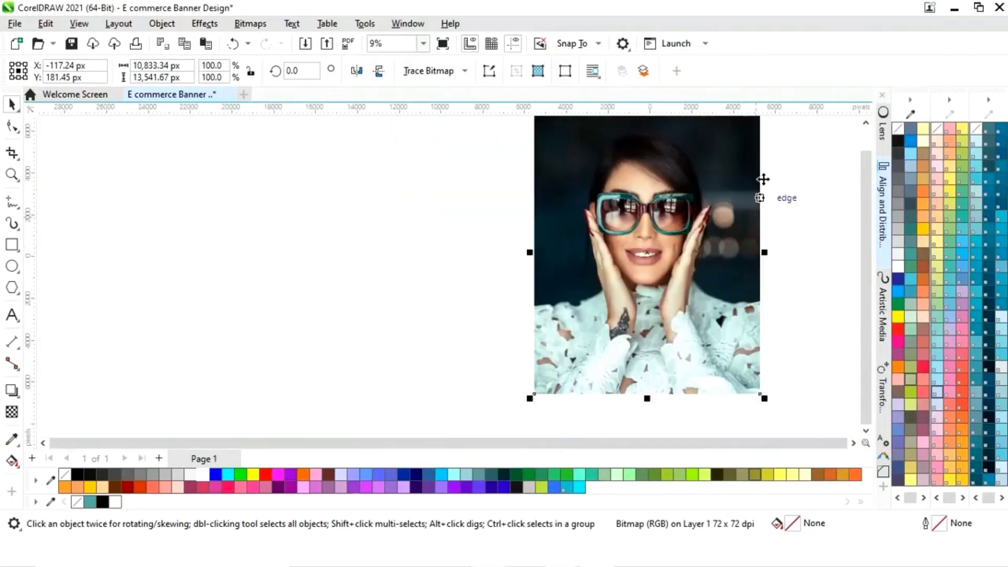
Scale the model photo down proportionally to about 606 × 758 px and place it beside the banner.
drag(768, 136, 680, 227)
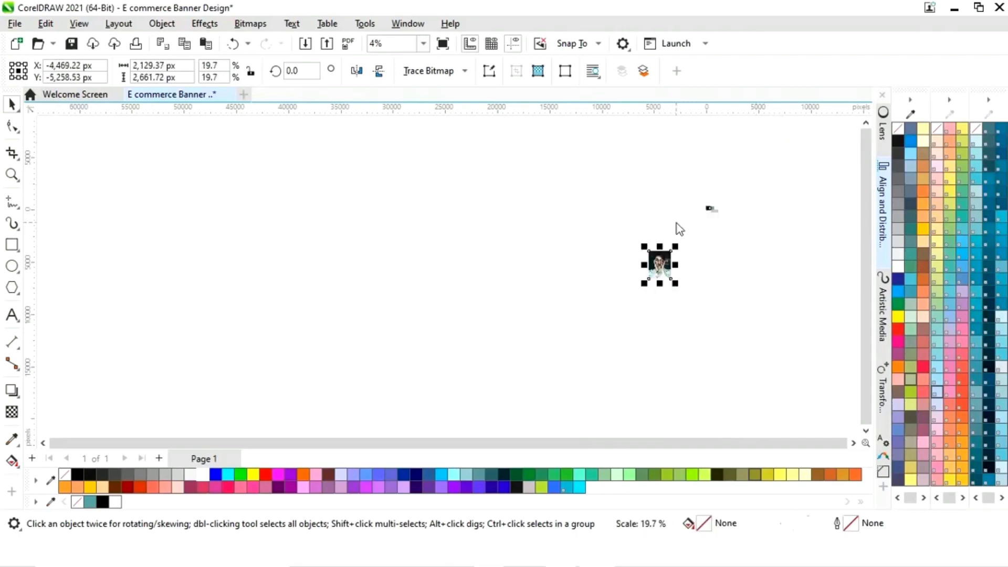
scroll(741, 251, up, 4)
drag(368, 374, 509, 180)
drag(550, 243, 503, 159)
scroll(503, 158, up, 4)
drag(145, 320, 558, 313)
scroll(567, 311, up, 2)
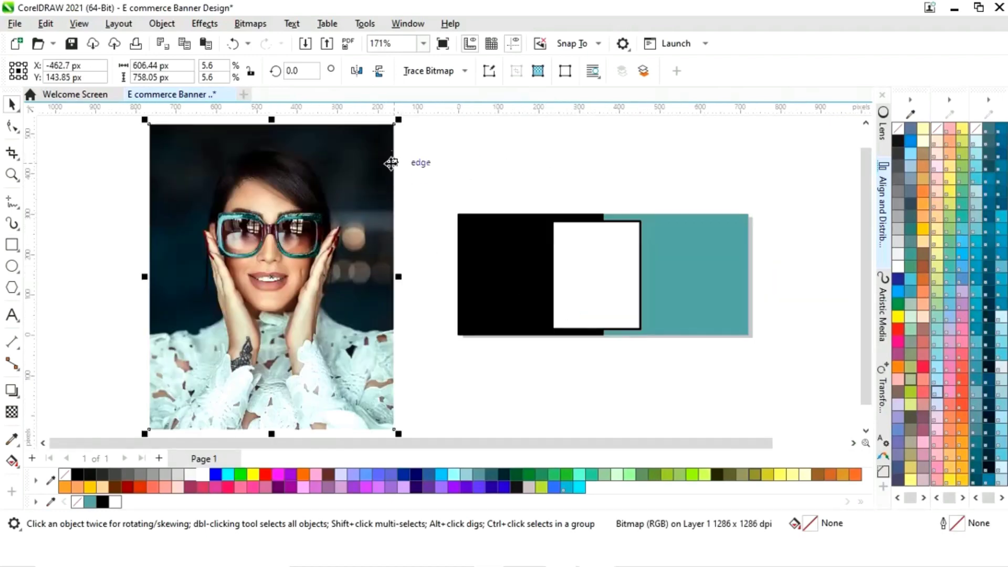
Scale the model photo to about 225 × 281 px and position it over the white rectangle.
drag(400, 121, 236, 315)
drag(221, 367, 600, 315)
scroll(600, 314, up, 2)
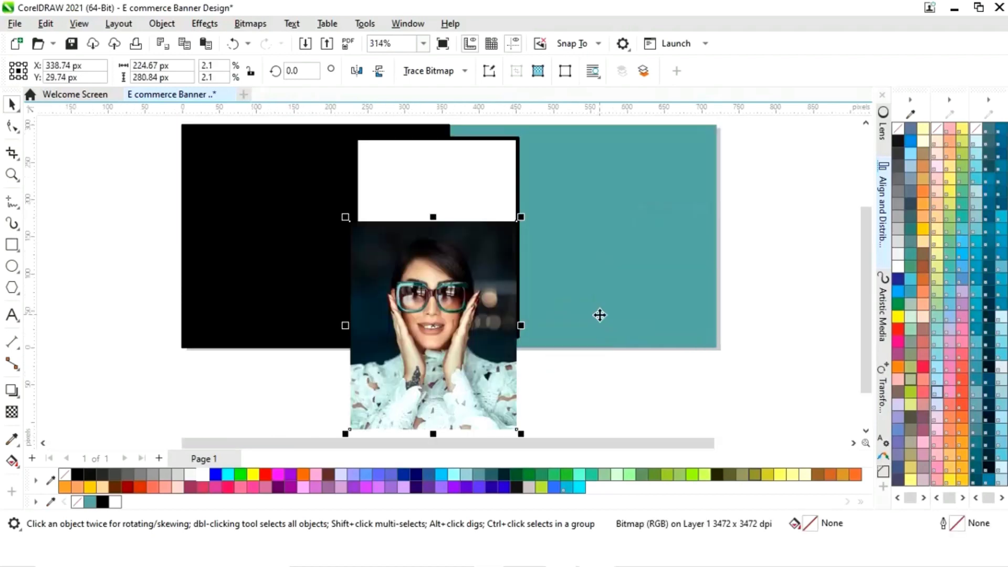
click(789, 242)
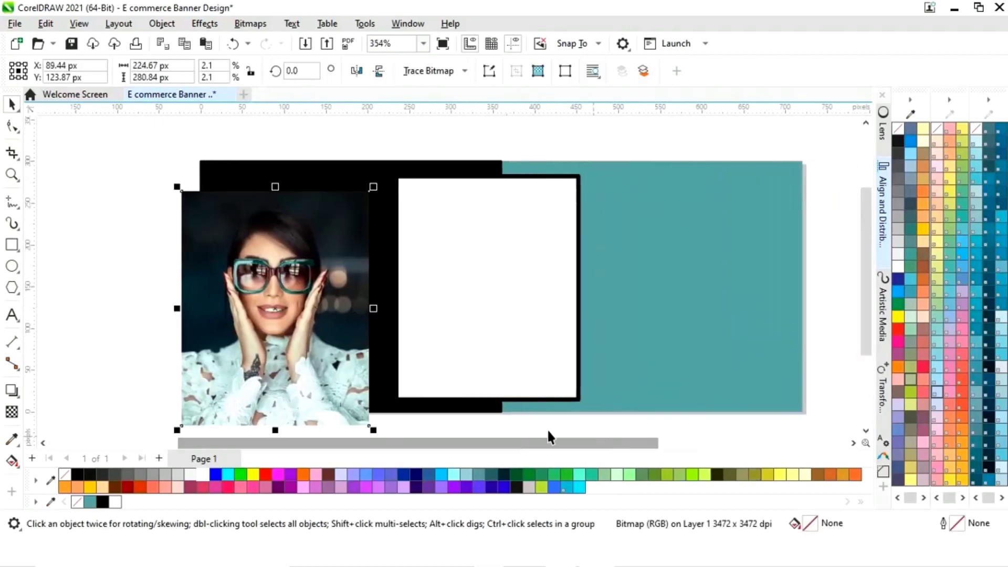
drag(320, 346, 515, 340)
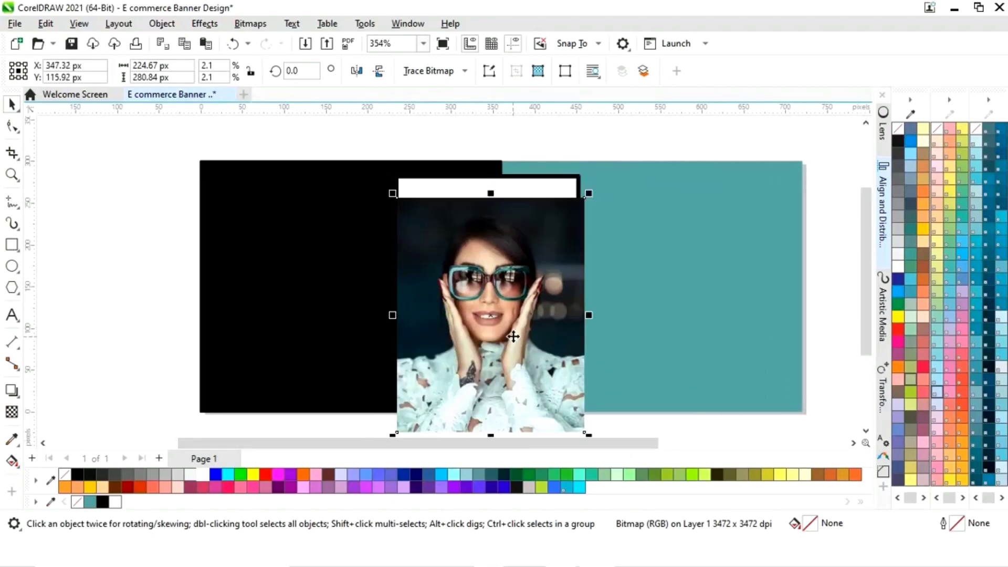
PowerClip the model photo inside the white rectangle.
right_click(513, 330)
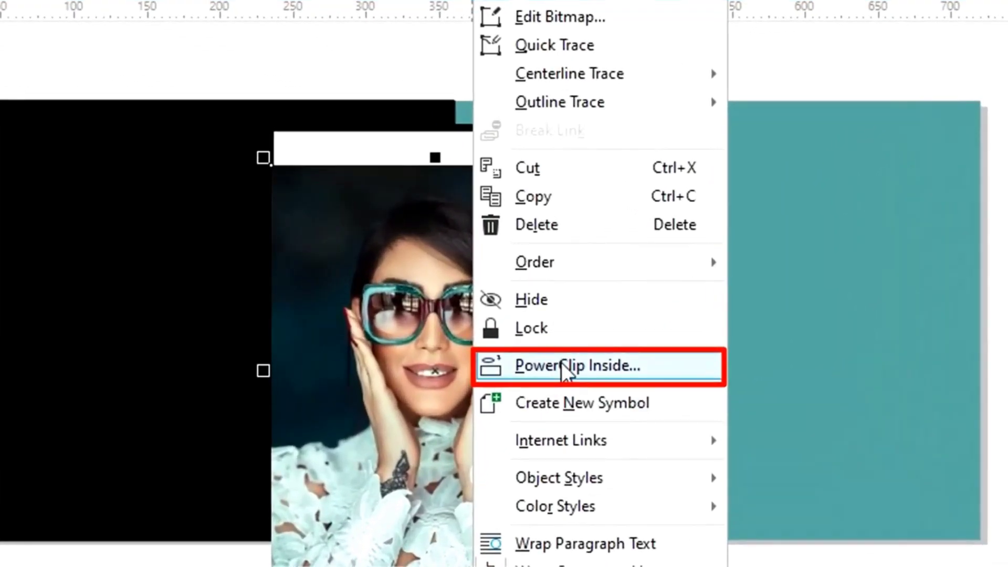
click(562, 363)
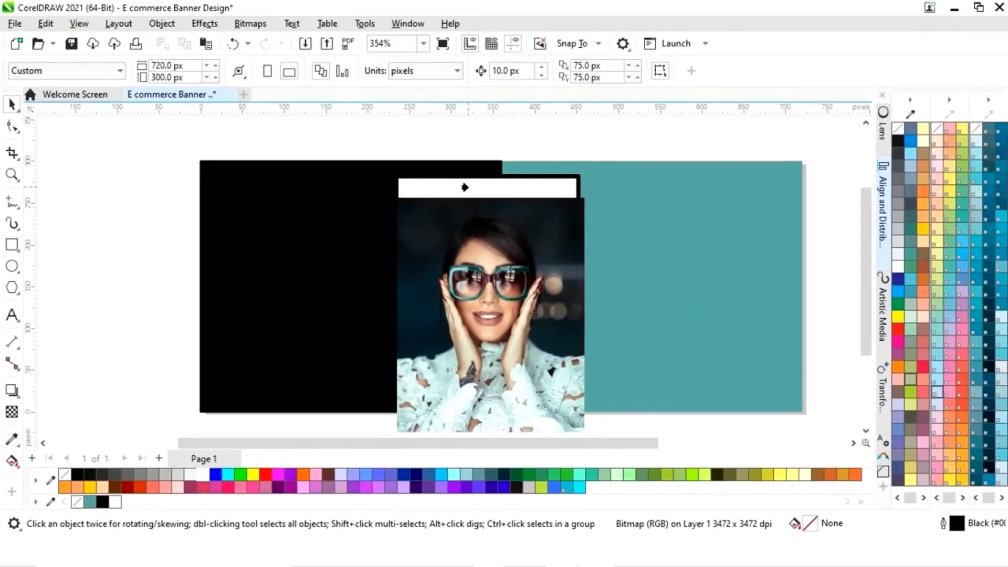
click(464, 187)
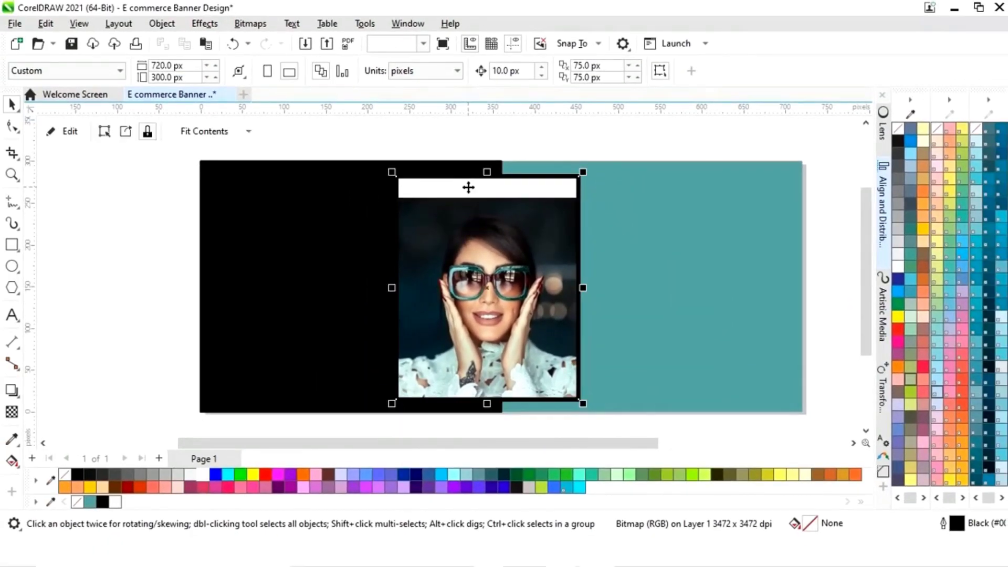
Edit the PowerClip contents and reposition the photo to about X 342, Y 143 px so it fills the frame.
click(67, 132)
click(527, 329)
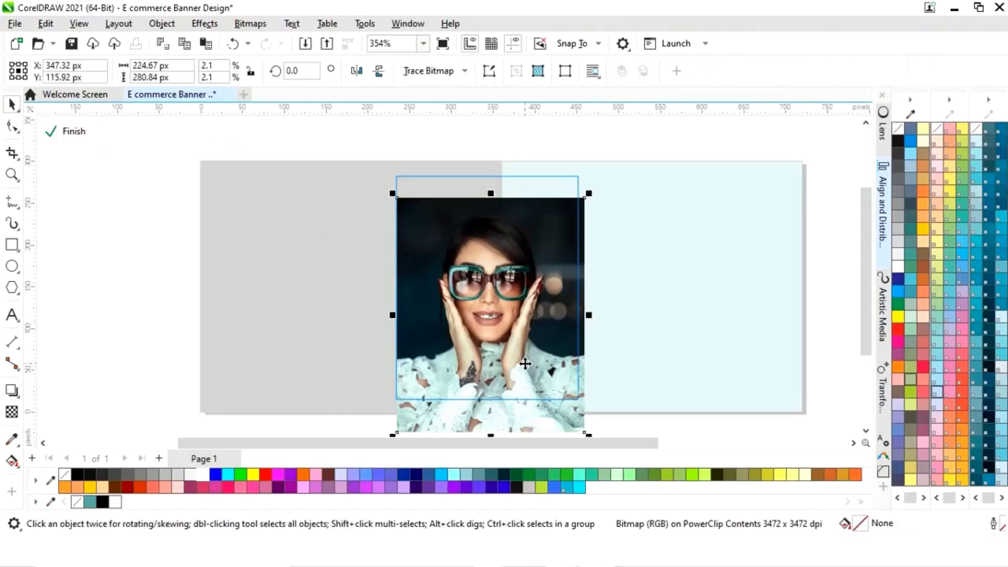
key(c)
key(e)
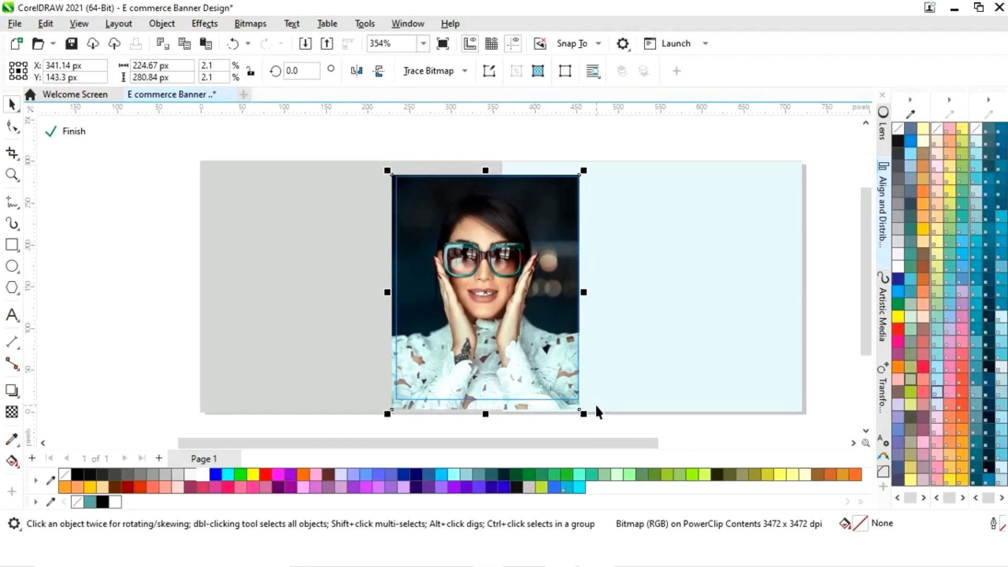
key(Right)
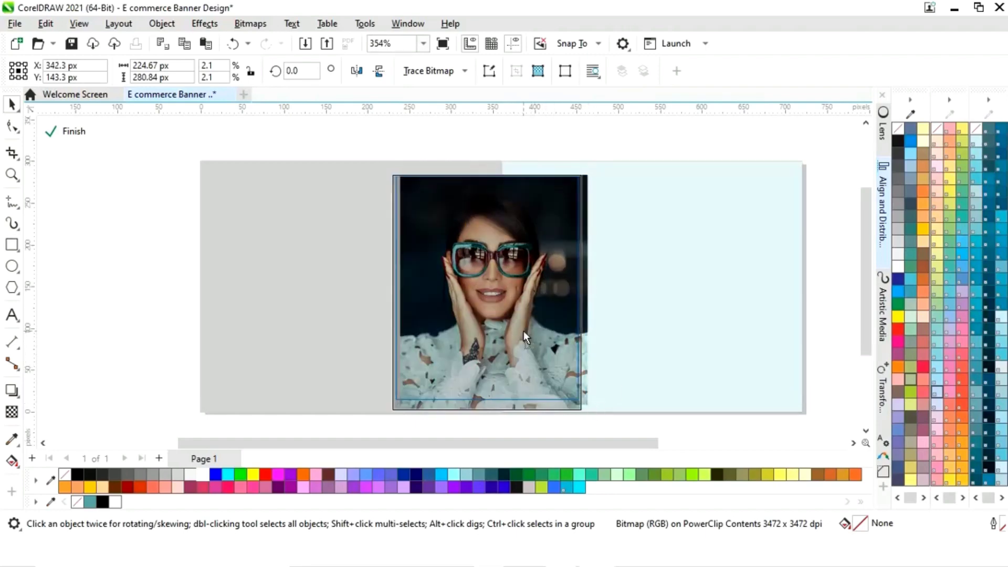
click(524, 336)
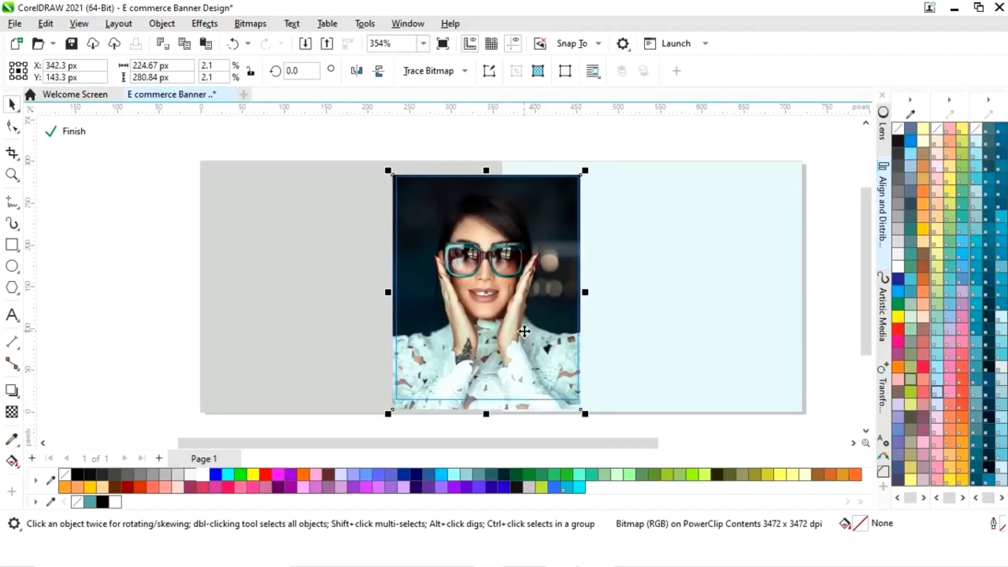
click(70, 131)
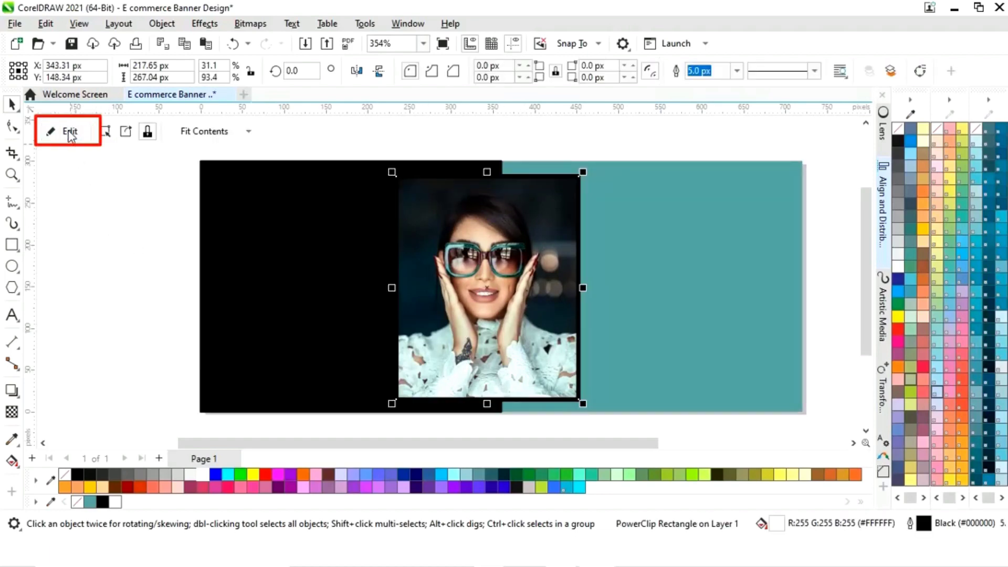
click(126, 266)
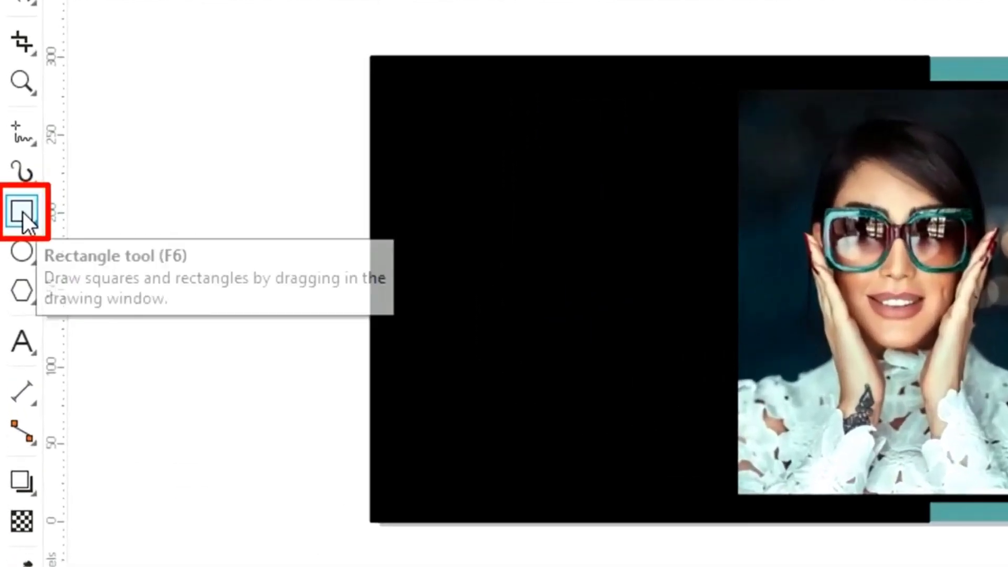
Draw a rectangle about 209 × 37 px in the upper teal area with white fill and no outline.
click(23, 211)
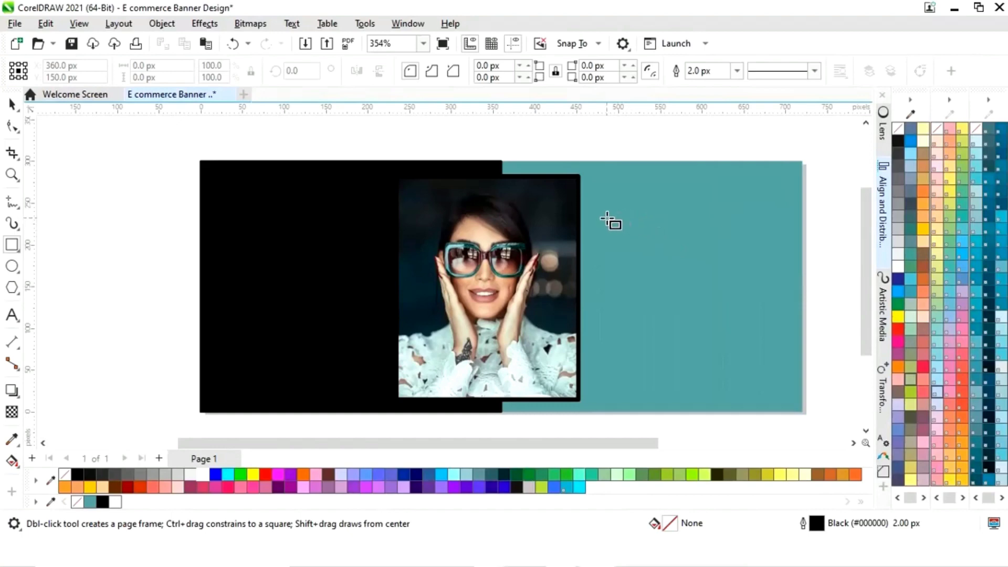
drag(628, 217, 782, 249)
click(11, 104)
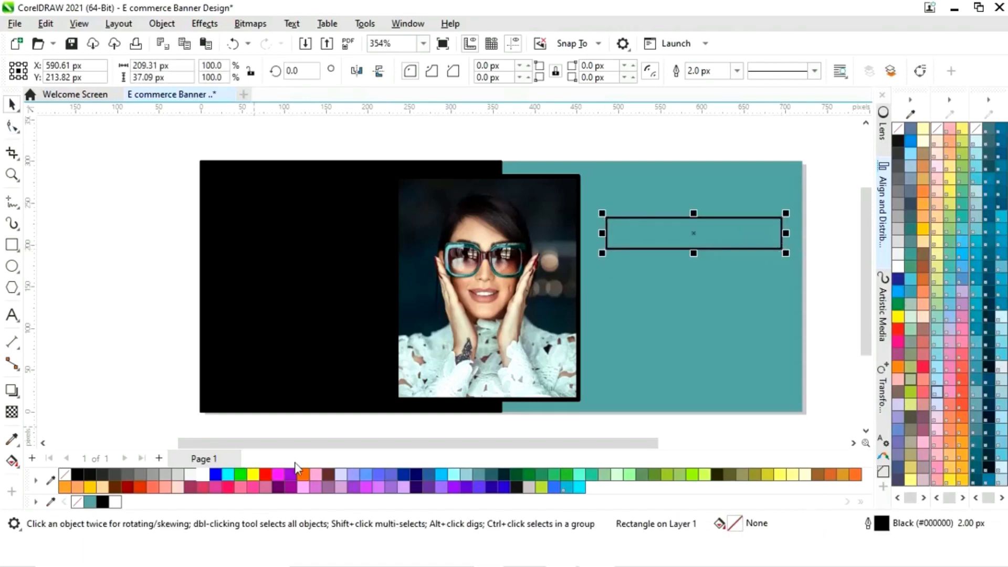
click(204, 474)
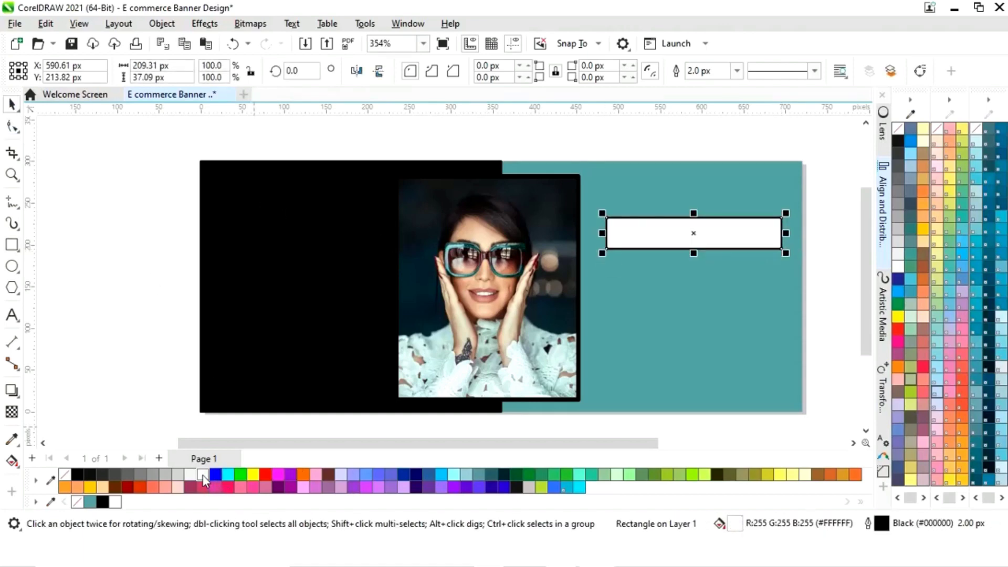
right_click(78, 501)
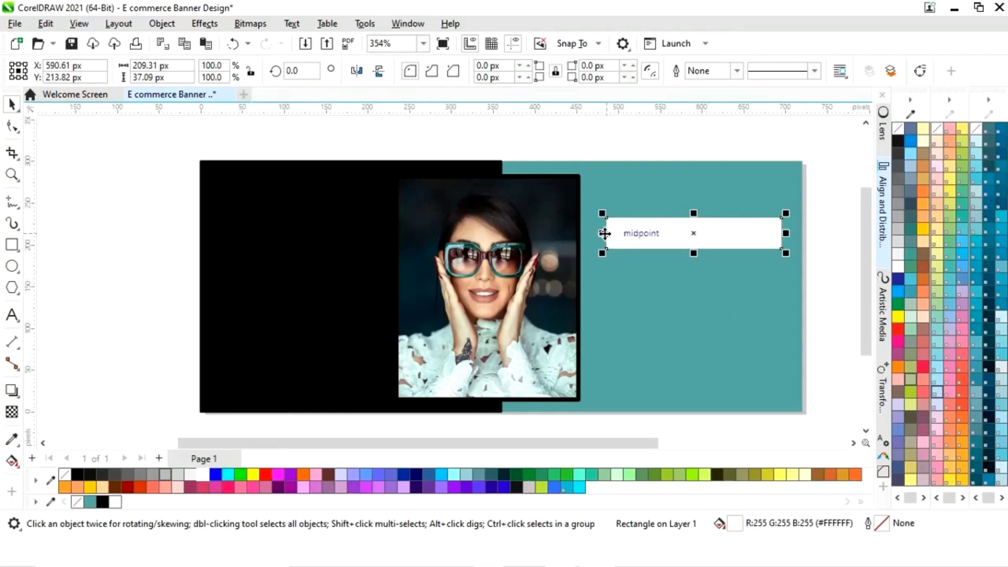
Extend the white bar's left edge slightly toward the model photo.
drag(602, 233, 595, 234)
drag(630, 444, 651, 446)
click(798, 289)
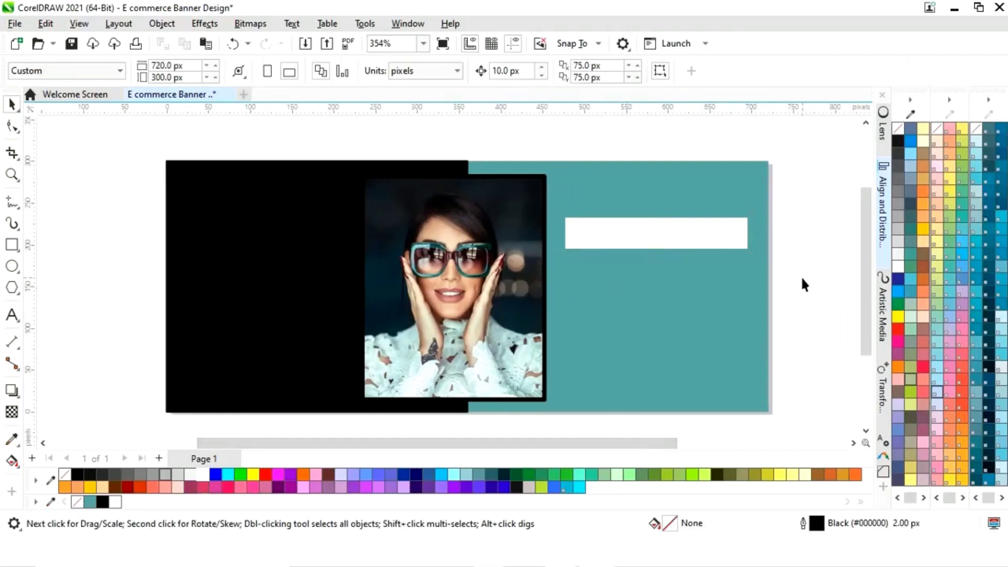
Duplicate the white bar into the lower teal area and narrow the copy around its centre to about 126 px.
click(641, 235)
drag(662, 238, 664, 342)
drag(750, 338, 718, 342)
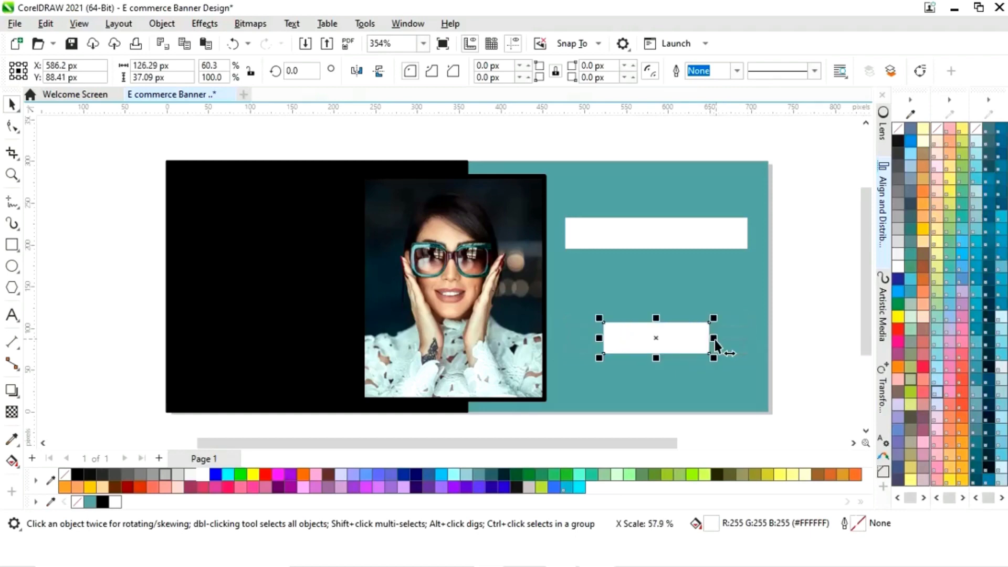
drag(656, 354, 654, 355)
Reduce the lower white bar's height around its centre to about 30 px.
key(z)
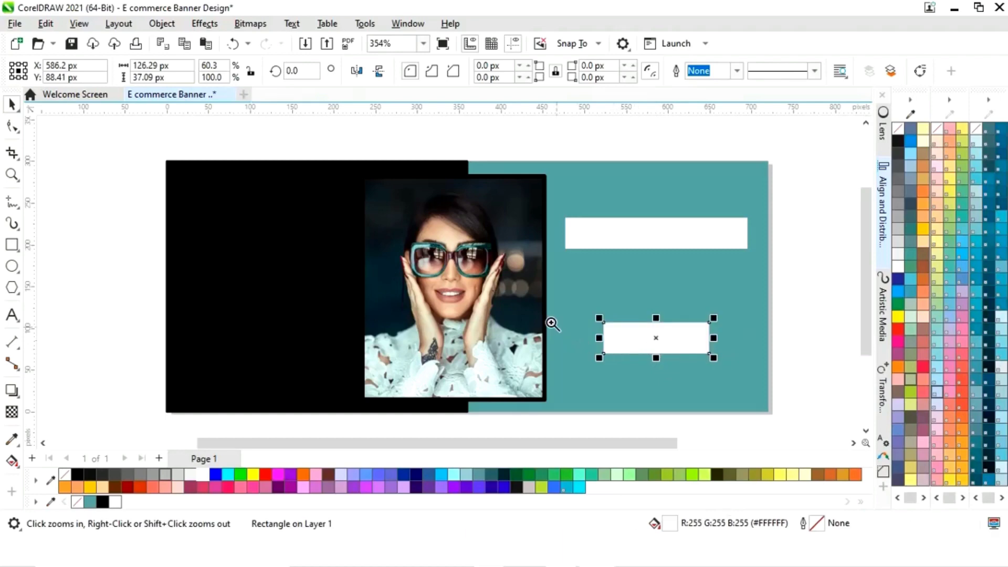
drag(540, 295, 756, 377)
drag(472, 353, 470, 338)
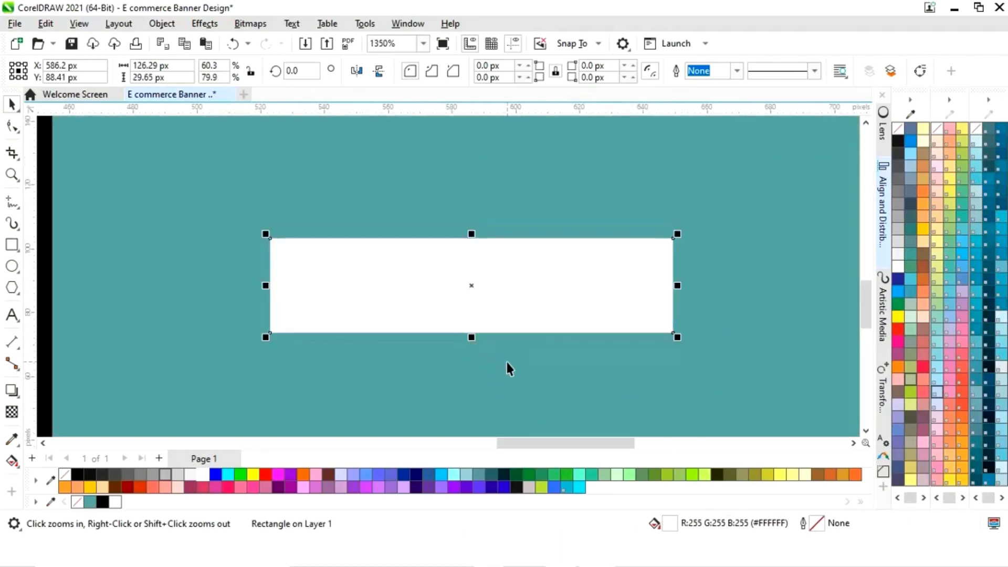
Duplicate the upper white bar just below it and narrow the copy around its centre to about 107 px.
key(shift+F4)
click(843, 356)
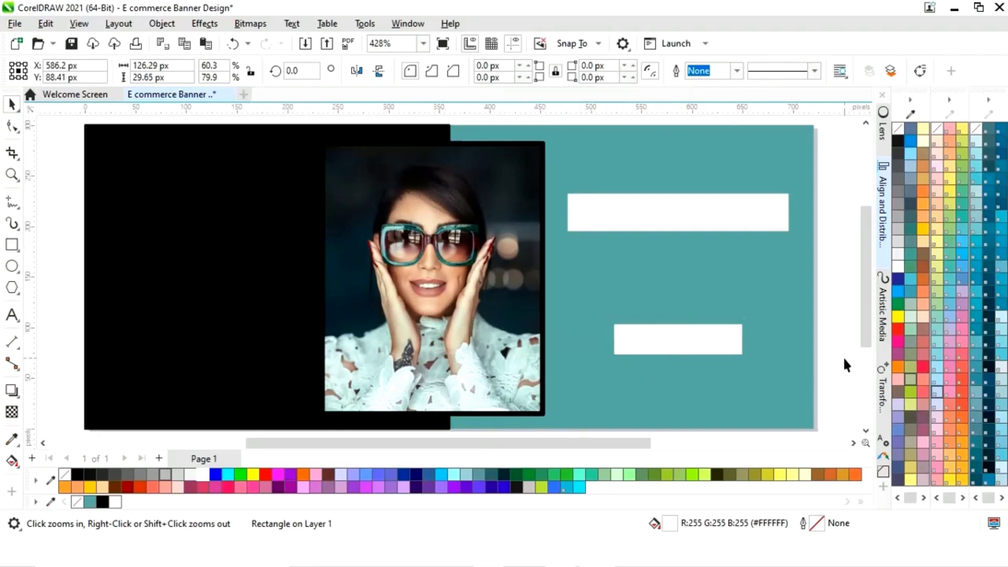
click(710, 213)
drag(700, 213, 700, 263)
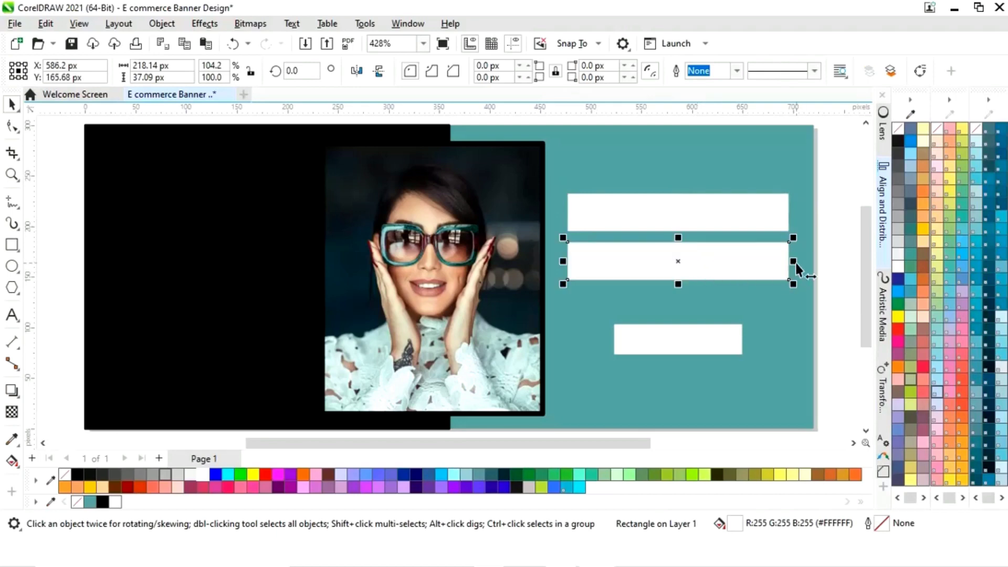
drag(791, 261, 738, 265)
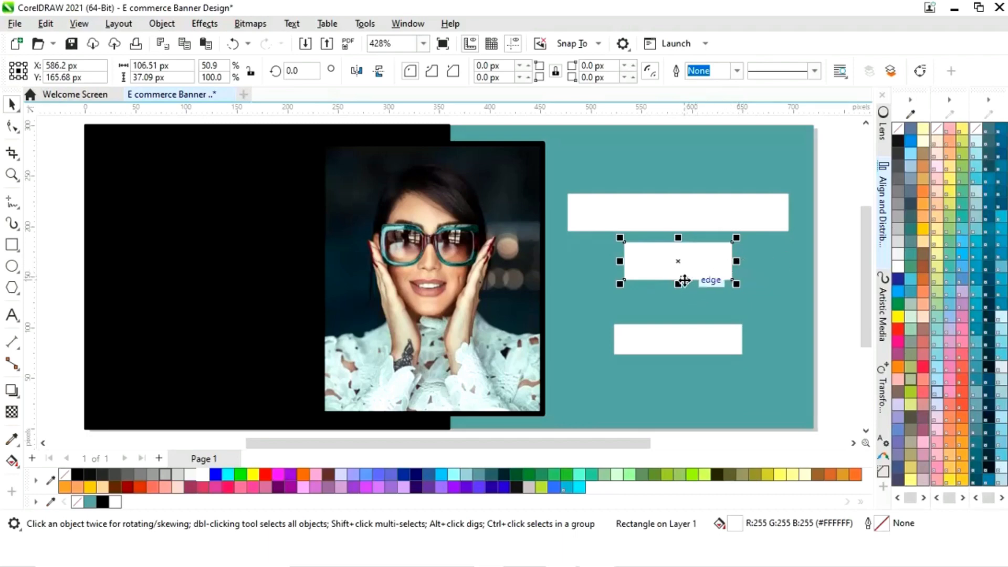
Resize the middle white bar to about 82 × 48 px and shift it slightly away from the photo.
mouse_move(678, 283)
mouse_down()
mouse_move(681, 295)
mouse_move(680, 283)
mouse_up()
drag(573, 195, 735, 309)
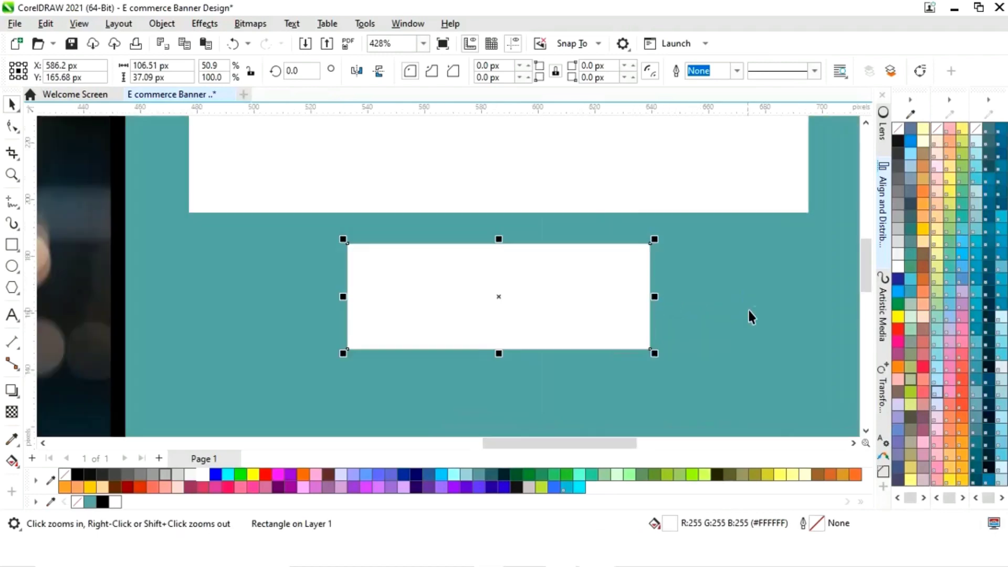
drag(657, 297, 633, 295)
drag(500, 354, 571, 323)
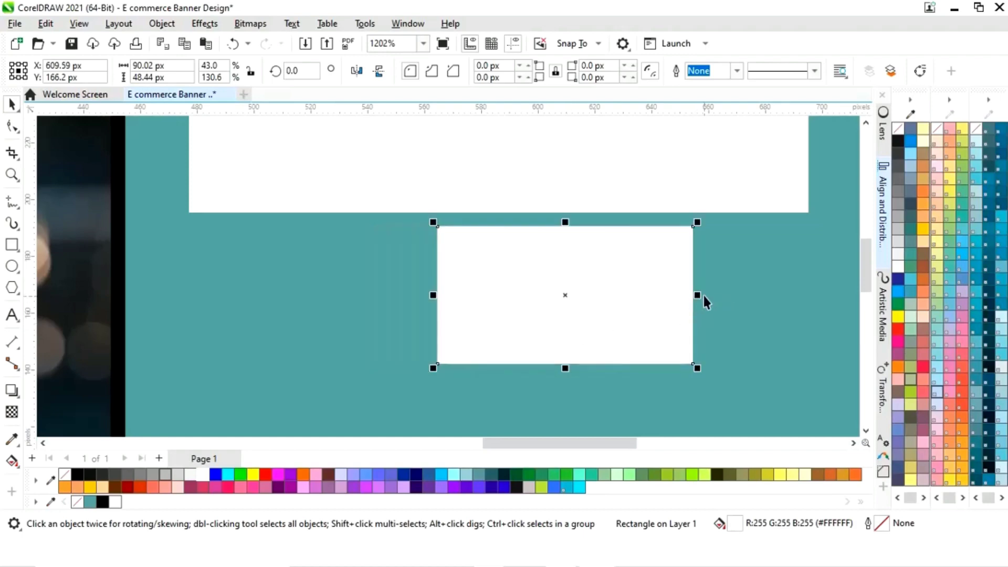
drag(697, 294, 689, 294)
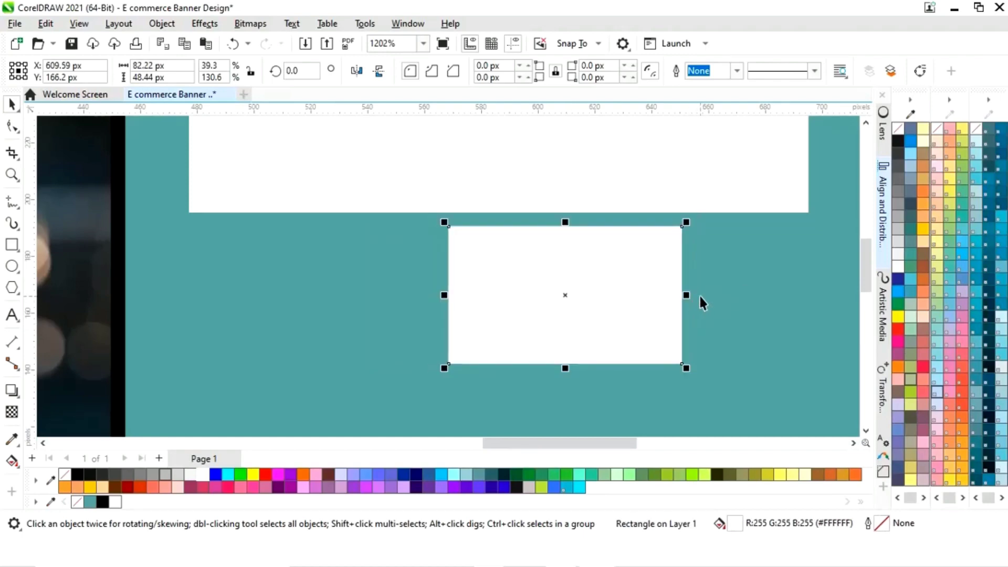
Fill the small rectangle between the two white bars with black.
key(shift+F4)
click(836, 353)
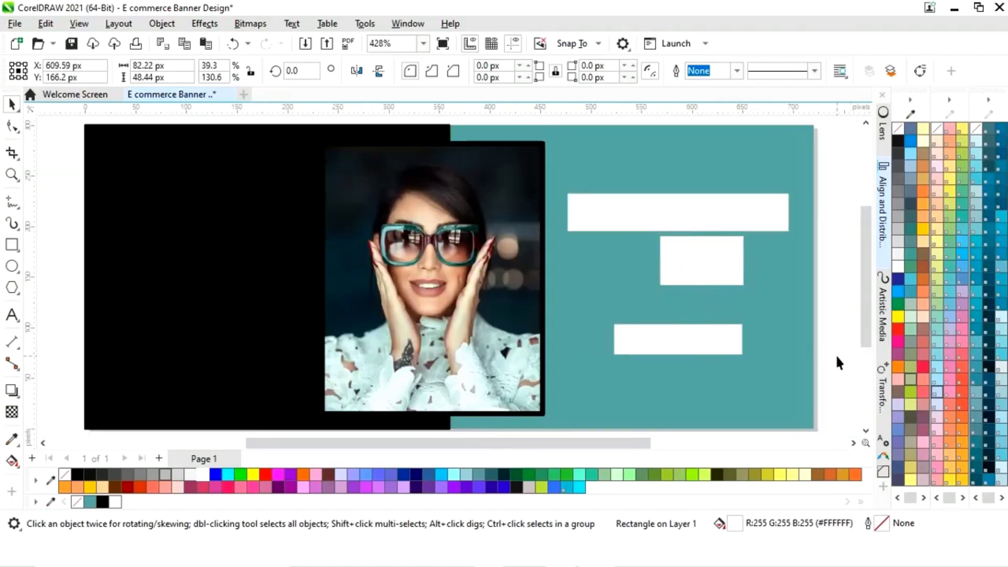
click(683, 285)
click(103, 502)
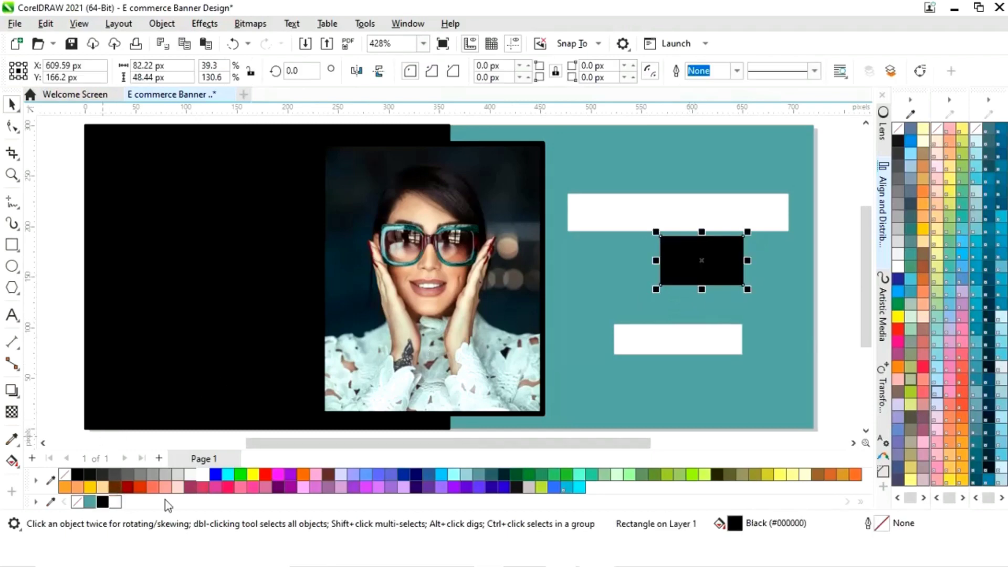
click(846, 368)
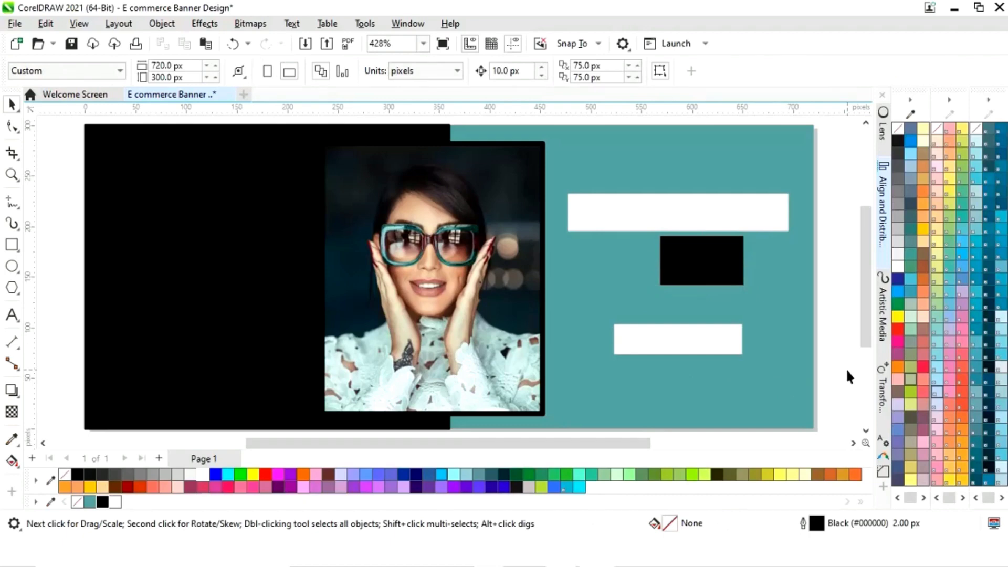
Copy the upper white bar onto the black area overlapping the photo's edge and fill the copy with teal #5CA69F.
click(666, 225)
drag(695, 205, 270, 279)
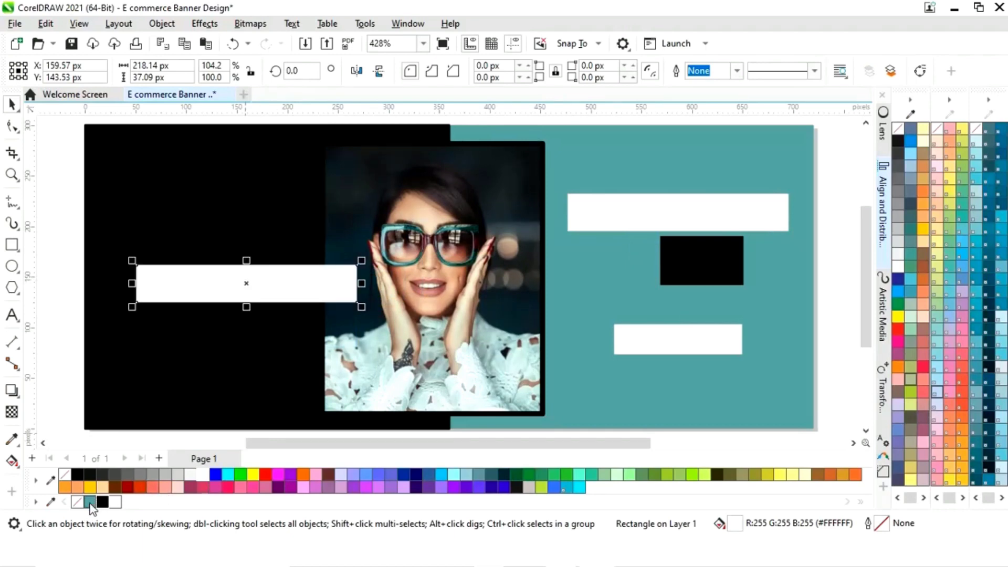
click(90, 503)
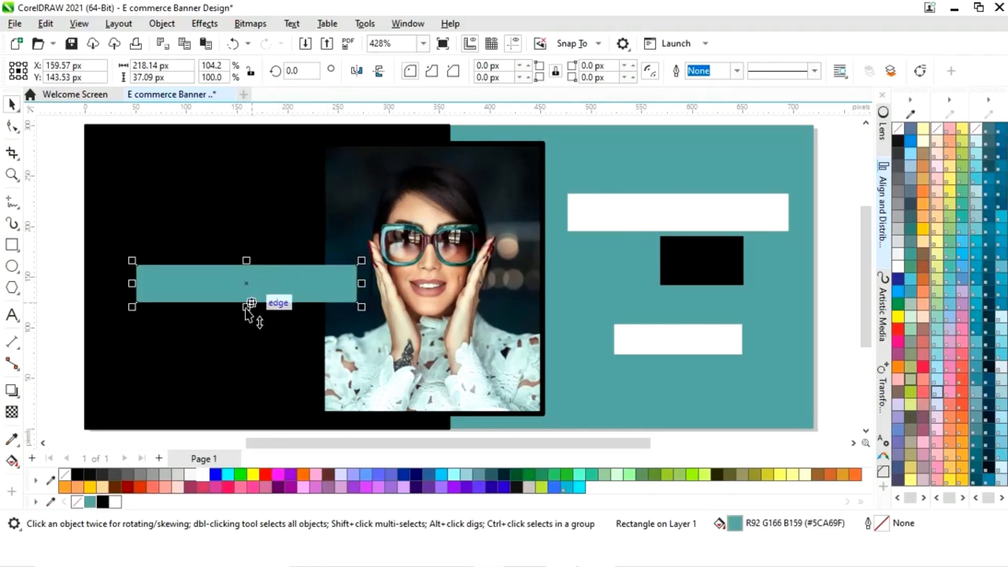
Thin the teal bar on the black area to about 9 px high and apply a uniform transparency of 34.
drag(246, 306, 267, 278)
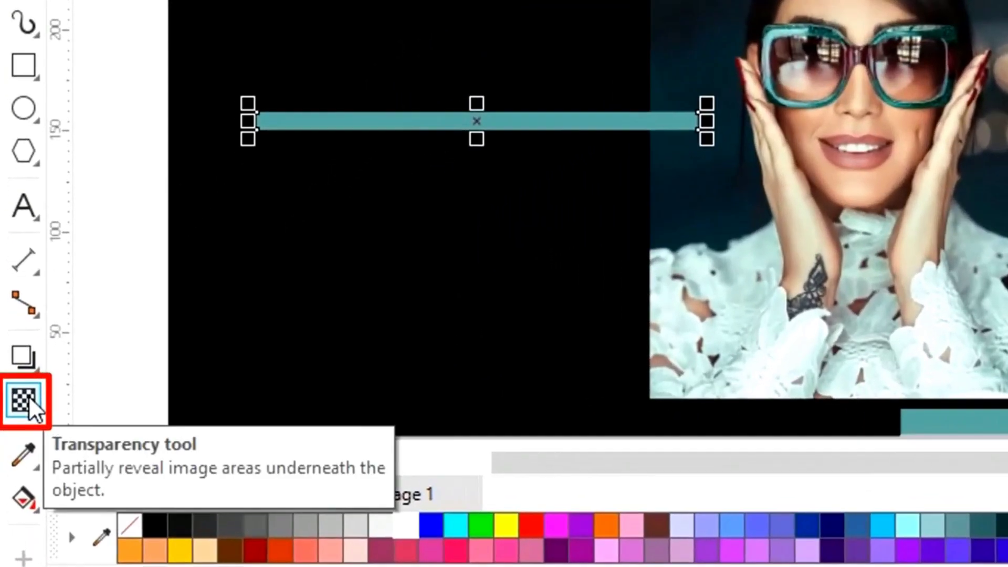
click(29, 396)
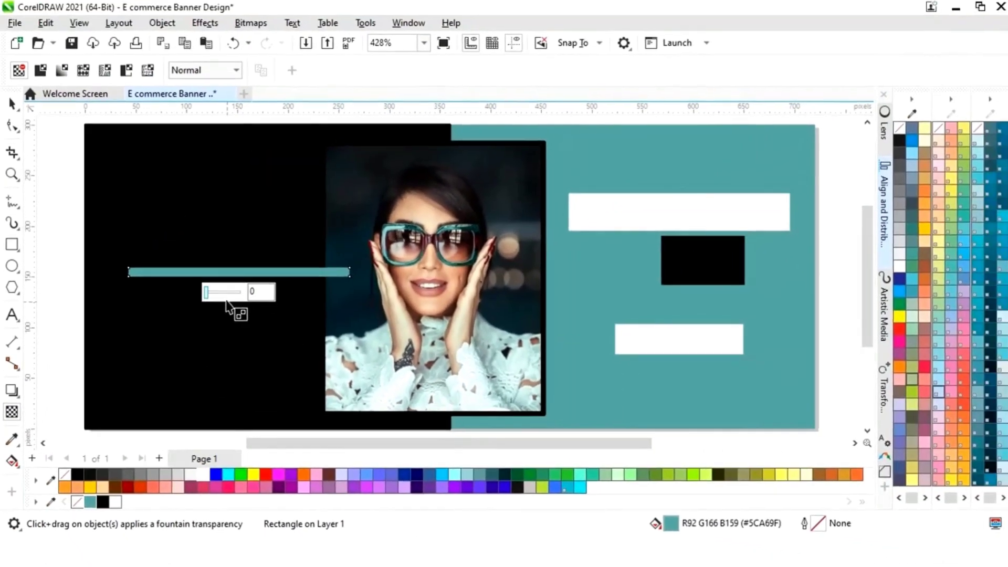
drag(308, 241, 310, 246)
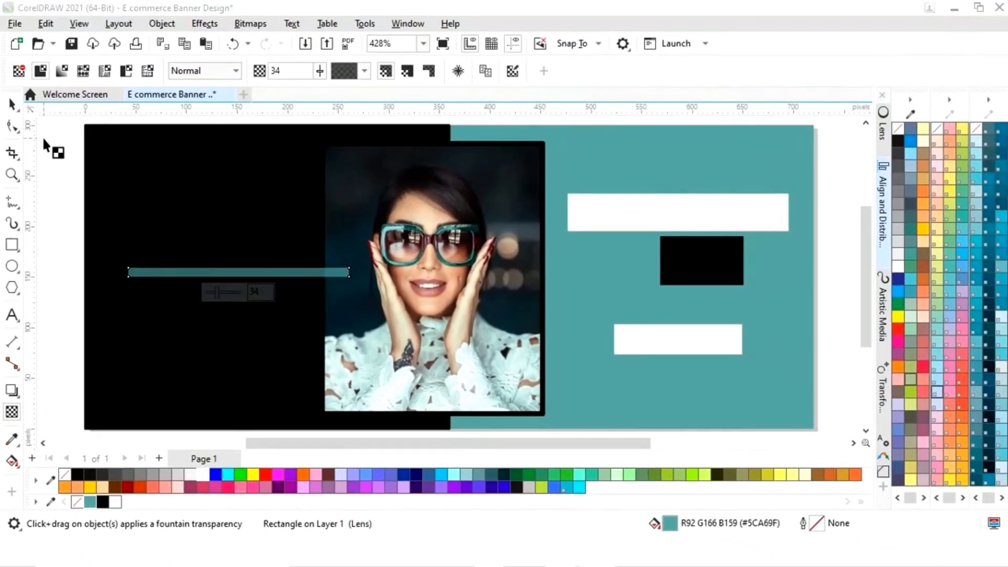
click(12, 104)
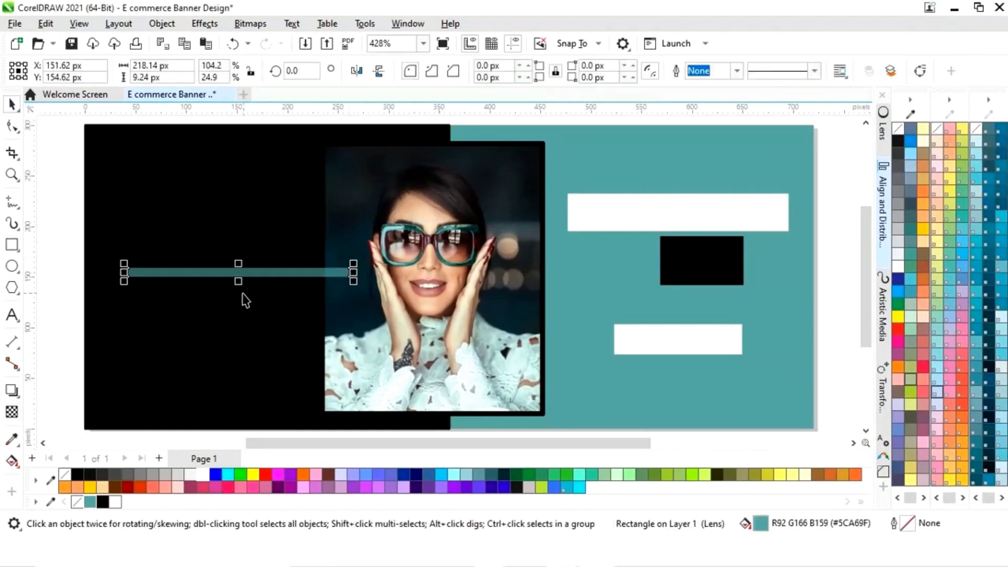
Duplicate the thin teal bar below with an offset toward the photo, then duplicate the pair beneath to make four stripes.
drag(238, 274, 263, 302)
drag(84, 243, 389, 330)
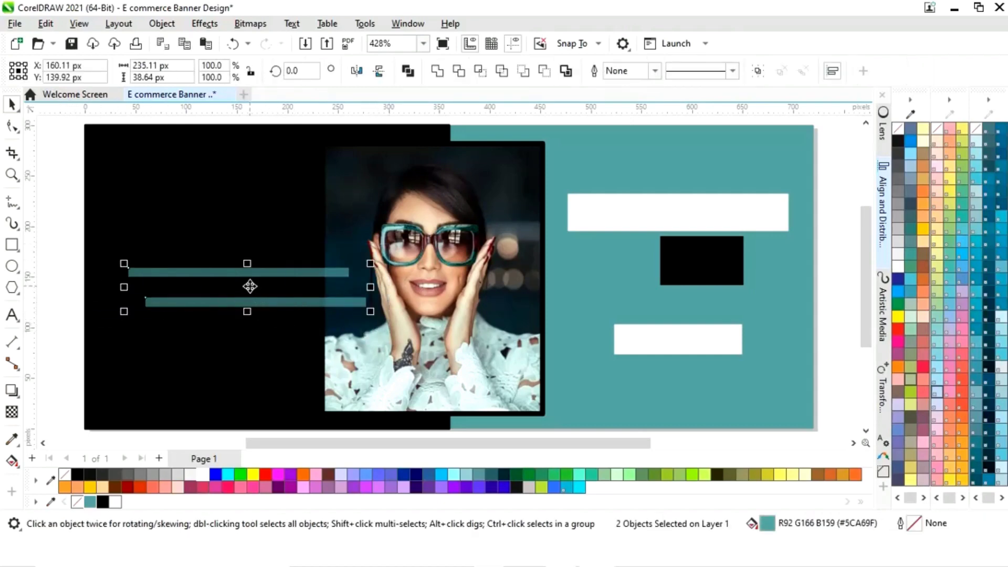
drag(250, 286, 259, 347)
click(60, 318)
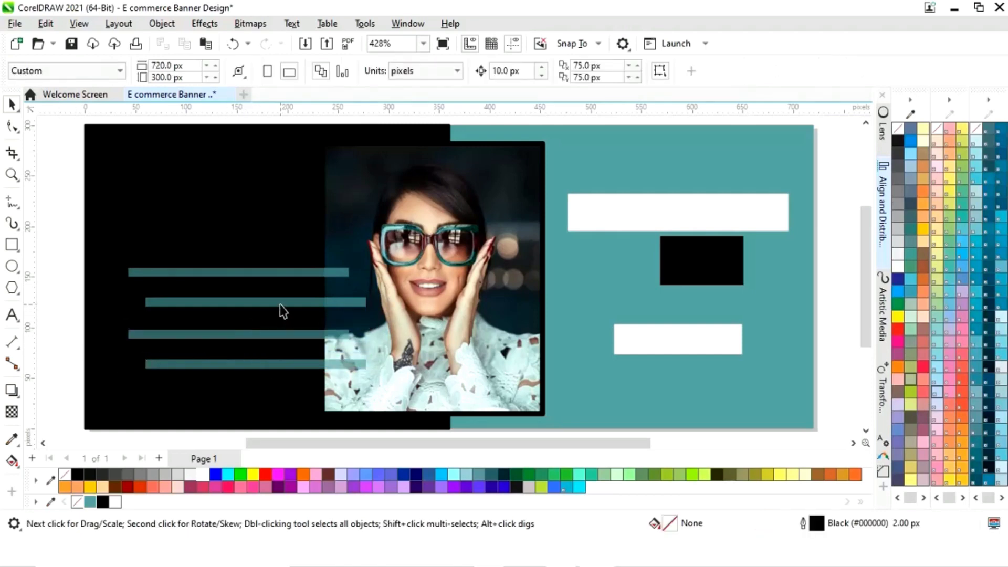
Fill the second and fourth stripes on the black area with white.
click(280, 304)
shift+click(278, 362)
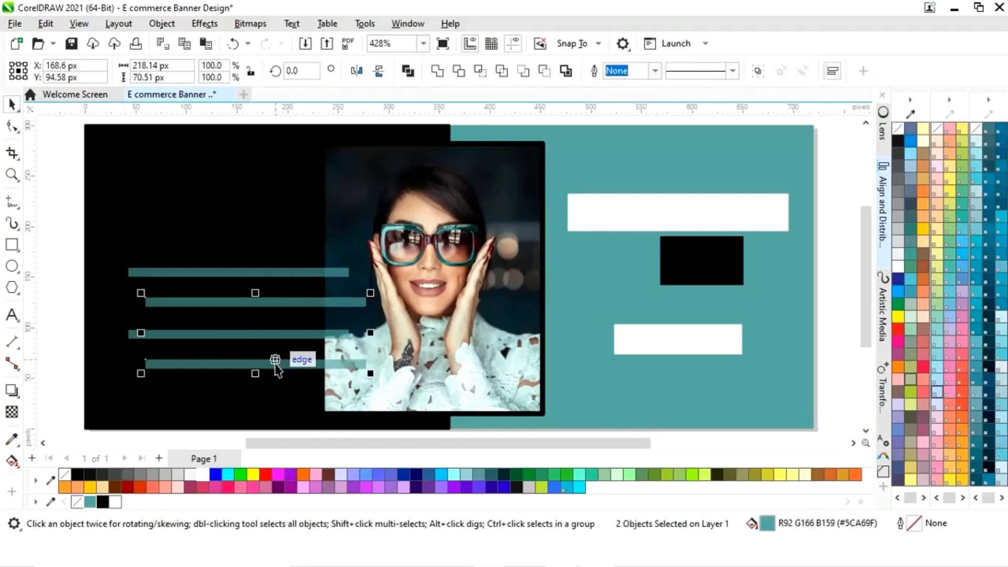
click(116, 502)
click(70, 327)
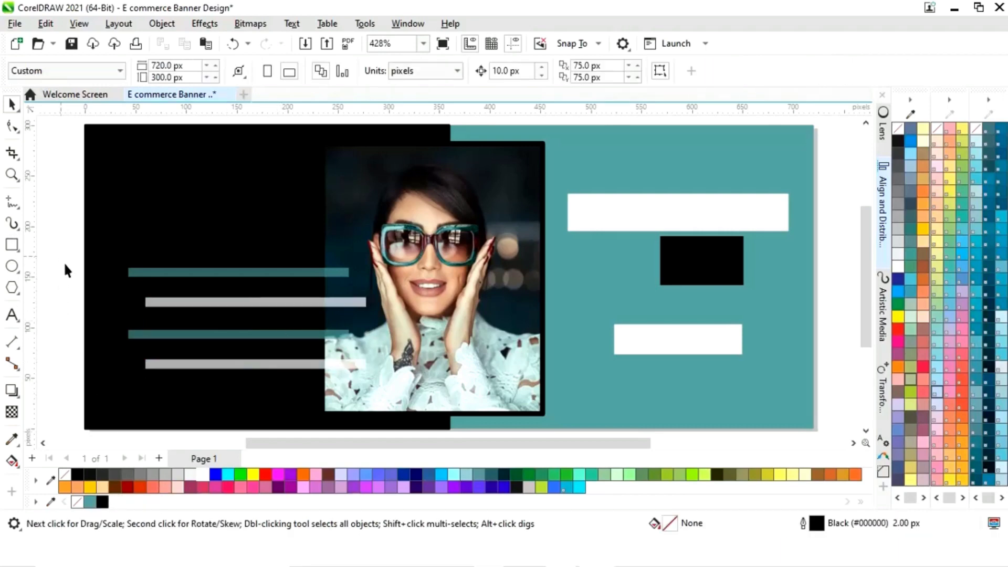
Group the four stripes and place the group behind the framed model photo.
drag(60, 256, 385, 387)
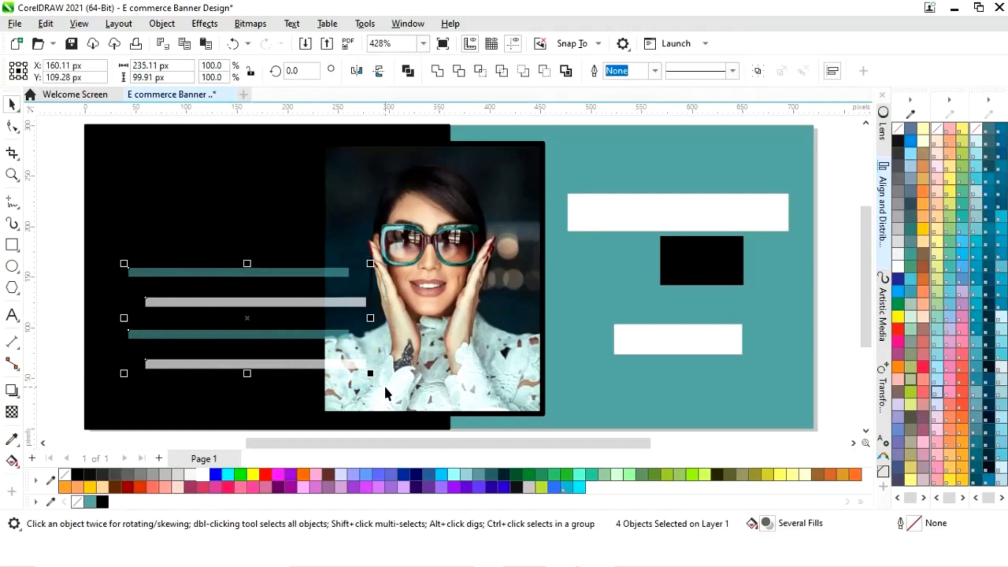
key(ctrl+g)
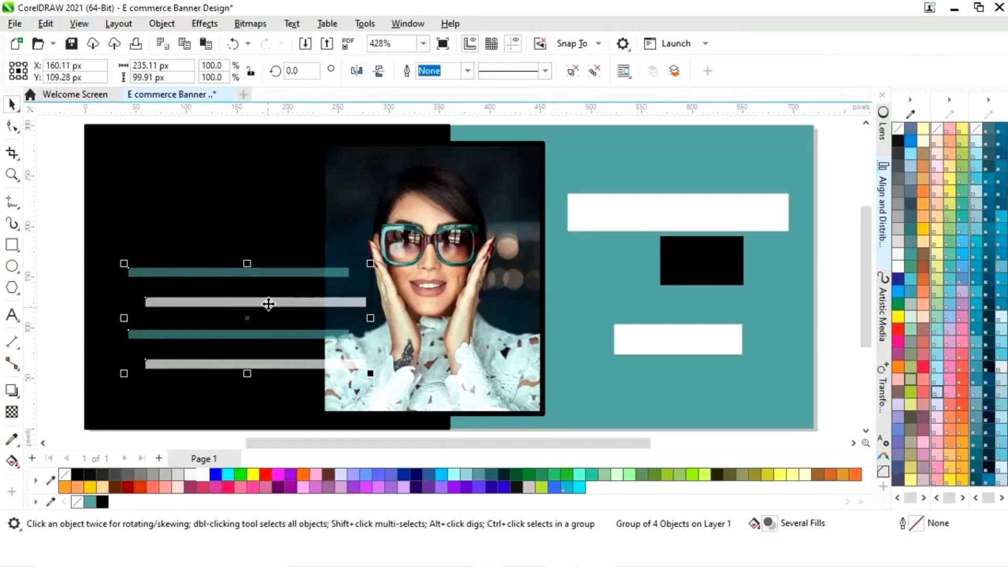
key(ctrl+Page_Down)
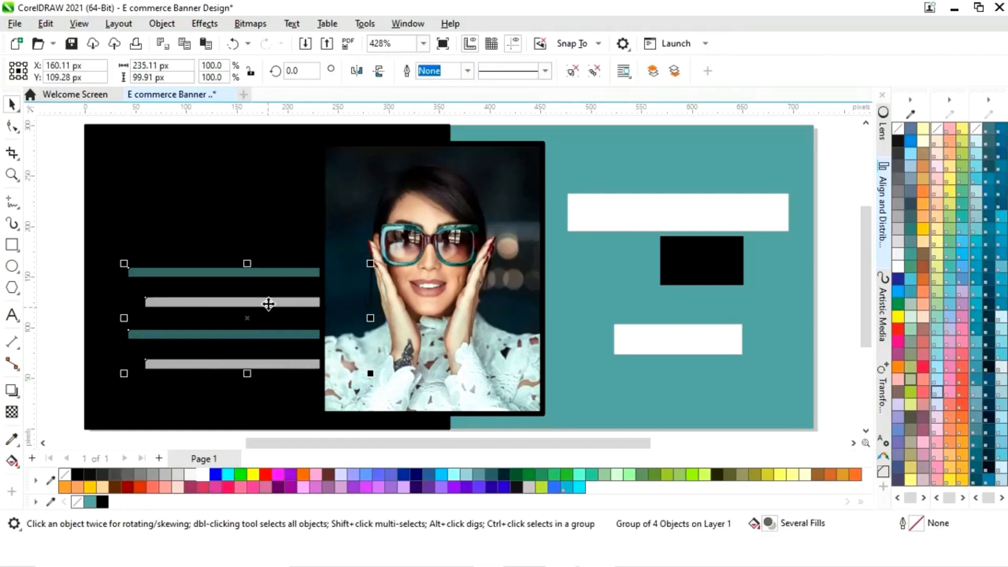
click(66, 366)
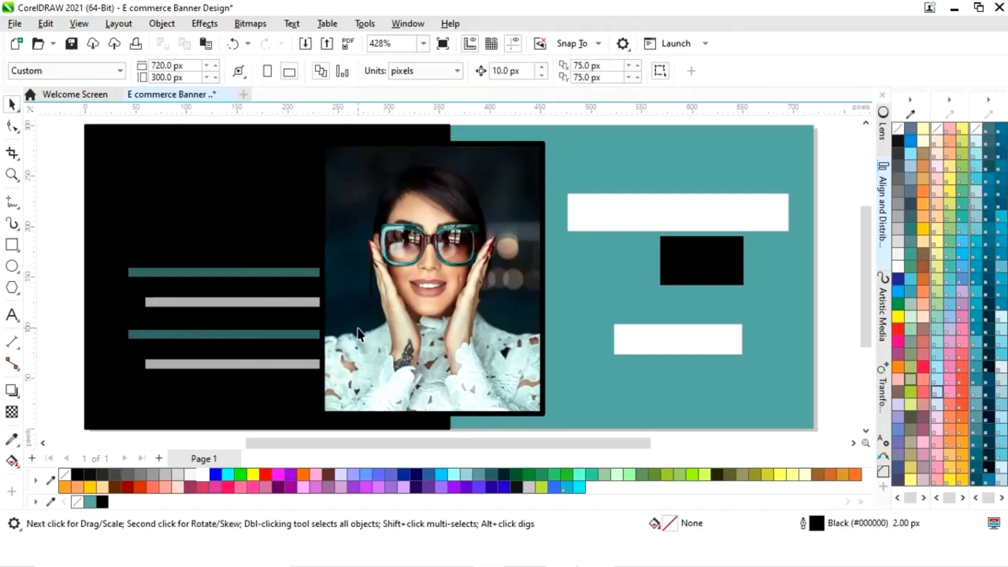
Move the group of four stripes slightly lower on the black area.
click(318, 336)
drag(314, 333, 314, 352)
click(83, 375)
Move the prepared glasses logo, text lines and social icons together to the empty space just beside the banner's black side.
scroll(380, 460, down, 2)
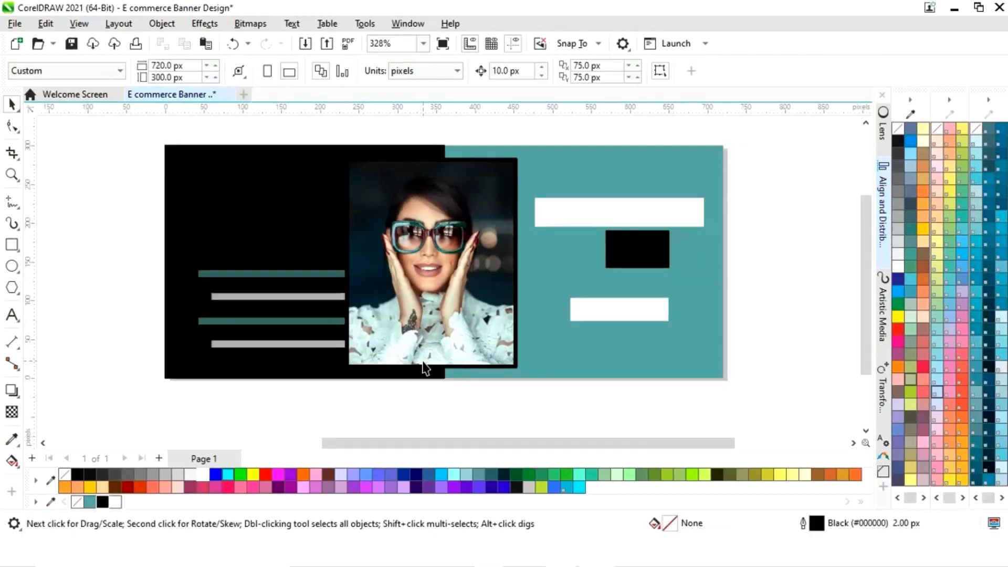
drag(557, 448, 305, 450)
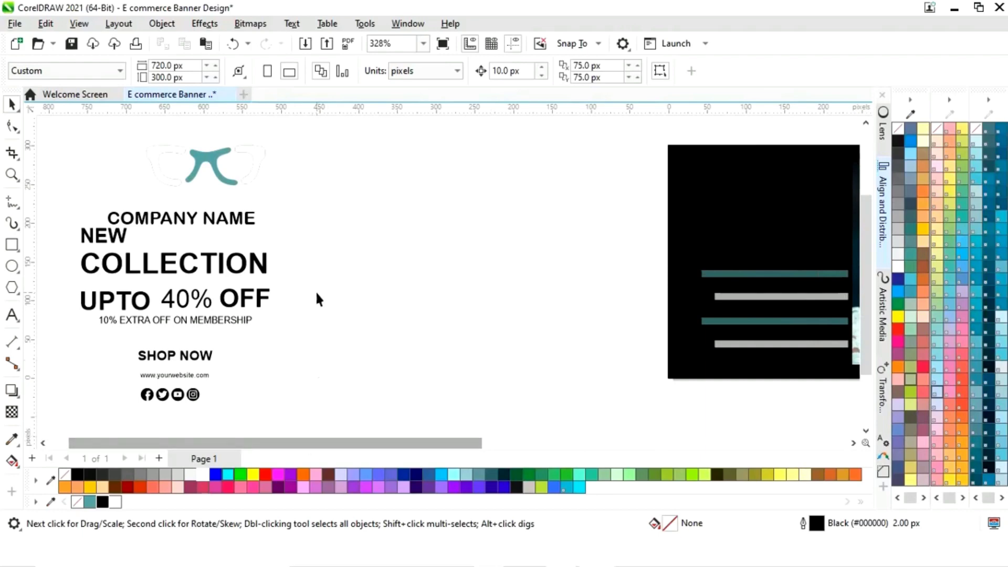
drag(74, 410, 65, 415)
drag(173, 274, 511, 266)
drag(487, 443, 575, 443)
drag(204, 137, 168, 181)
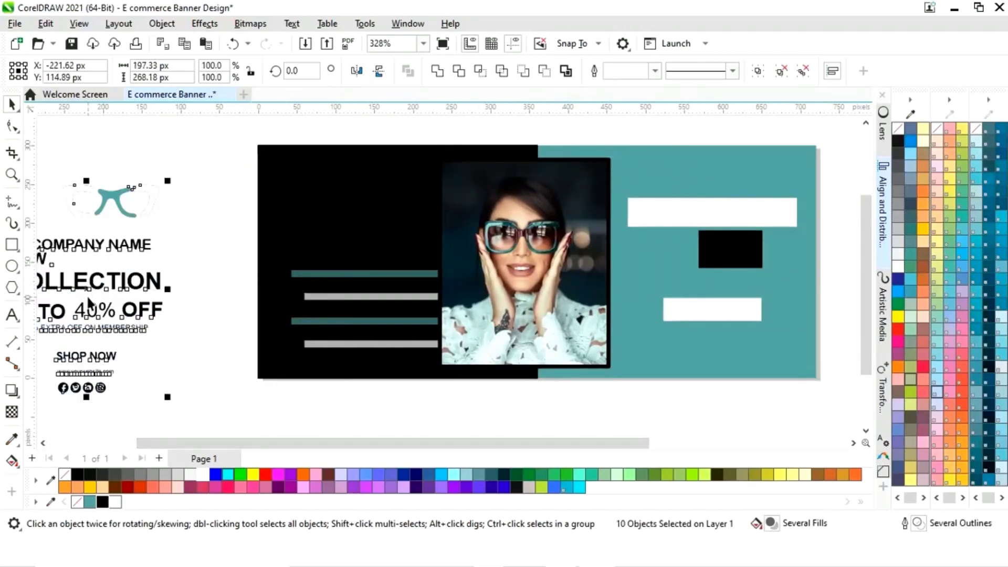
drag(85, 289, 148, 278)
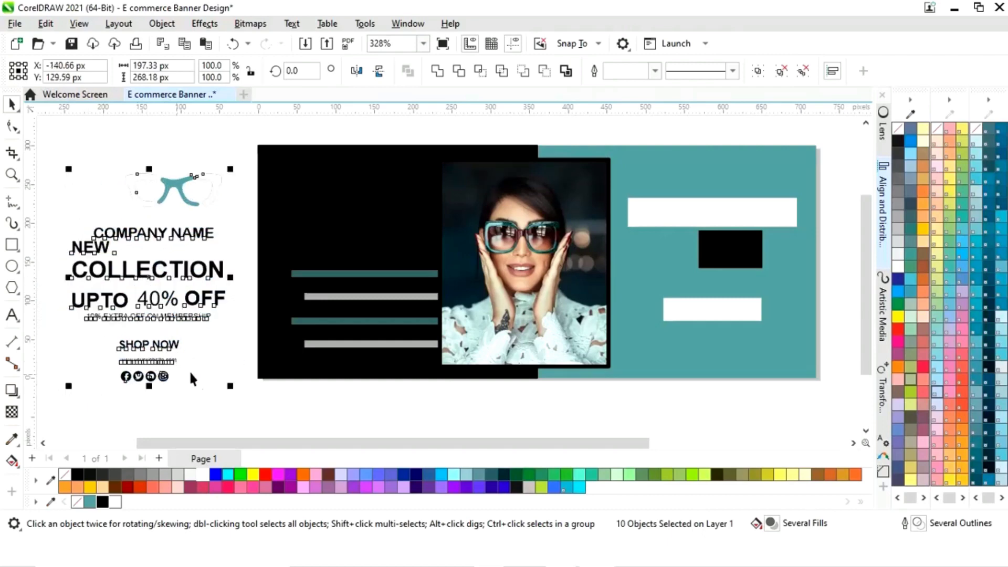
click(245, 396)
Place the glasses logo in the upper black area and the COMPANY NAME text directly beneath it.
click(174, 188)
drag(181, 186, 351, 183)
drag(185, 249, 361, 217)
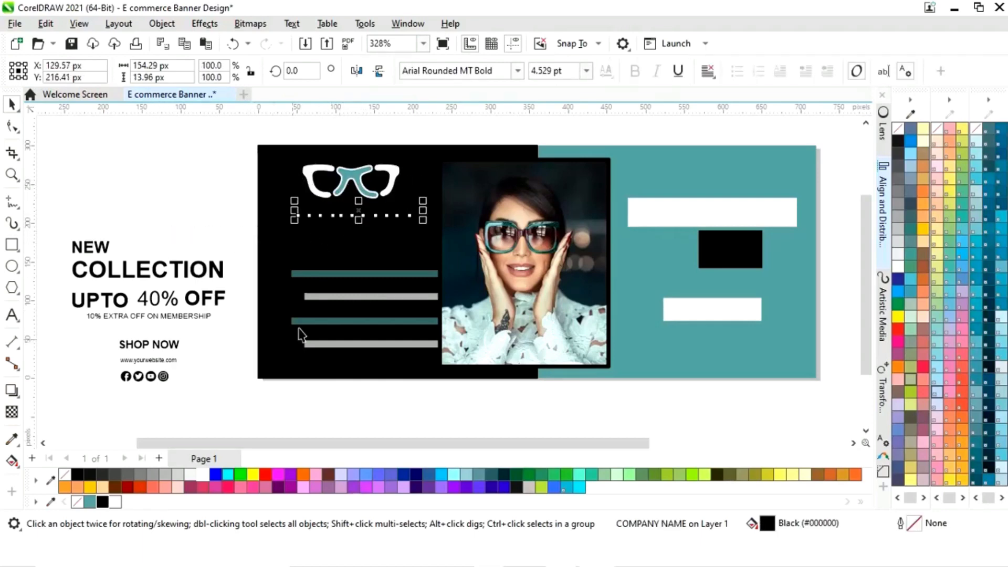
Fill the COMPANY NAME text with white and centre it horizontally under the glasses logo.
click(201, 474)
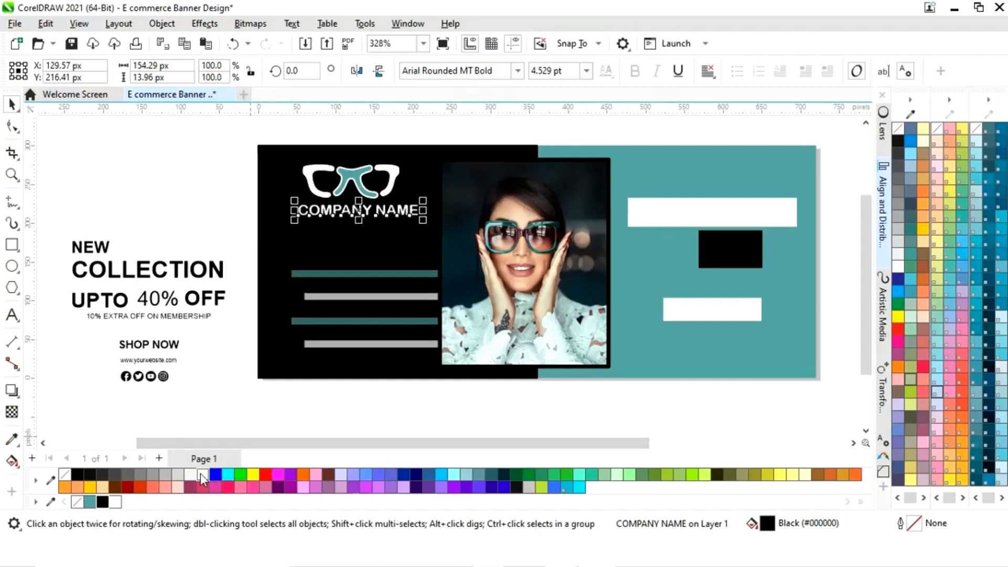
shift+click(388, 199)
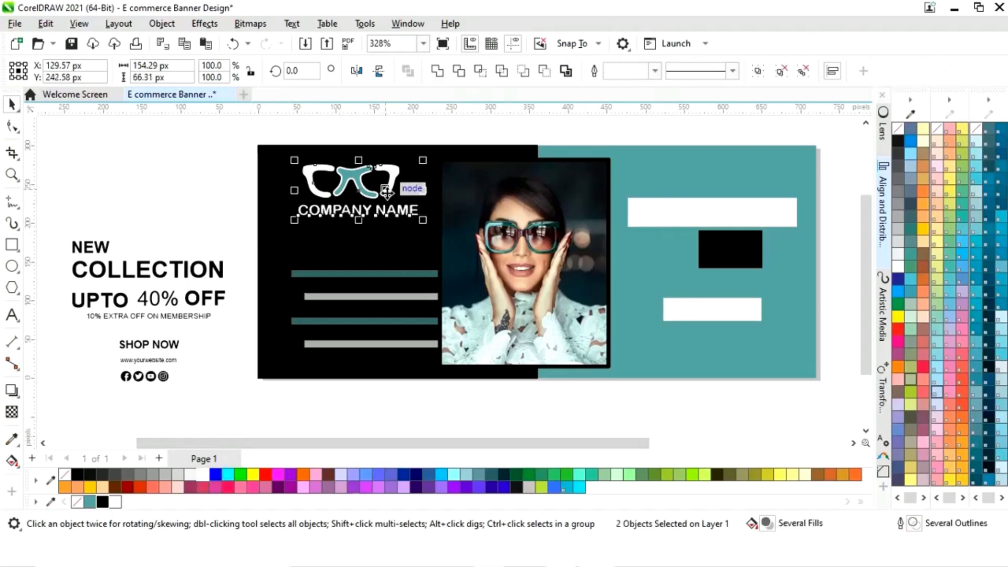
click(192, 175)
Move the NEW COLLECTION text over the upper white bar, horizontally centred on it, and nudge it down.
click(113, 277)
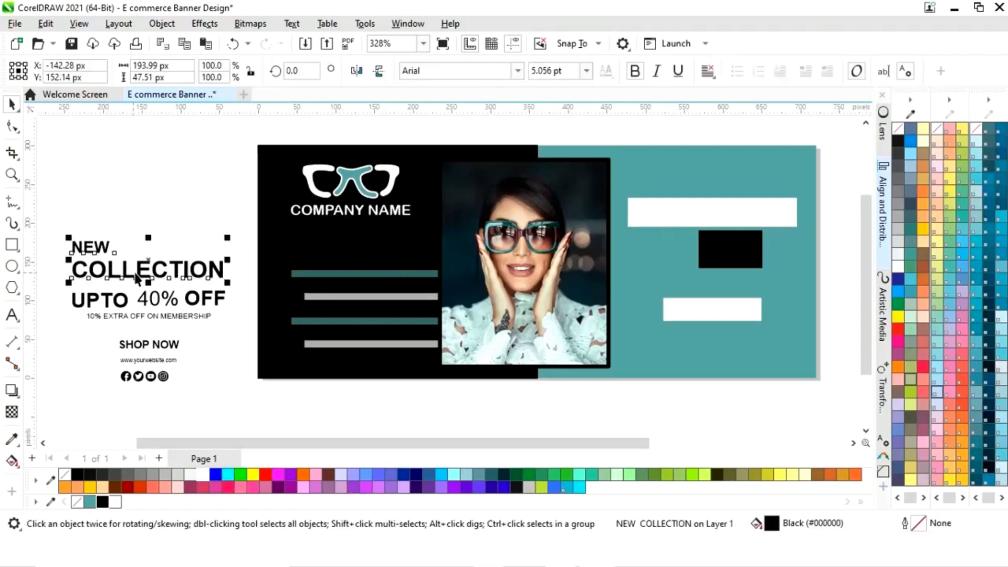
drag(113, 277, 711, 206)
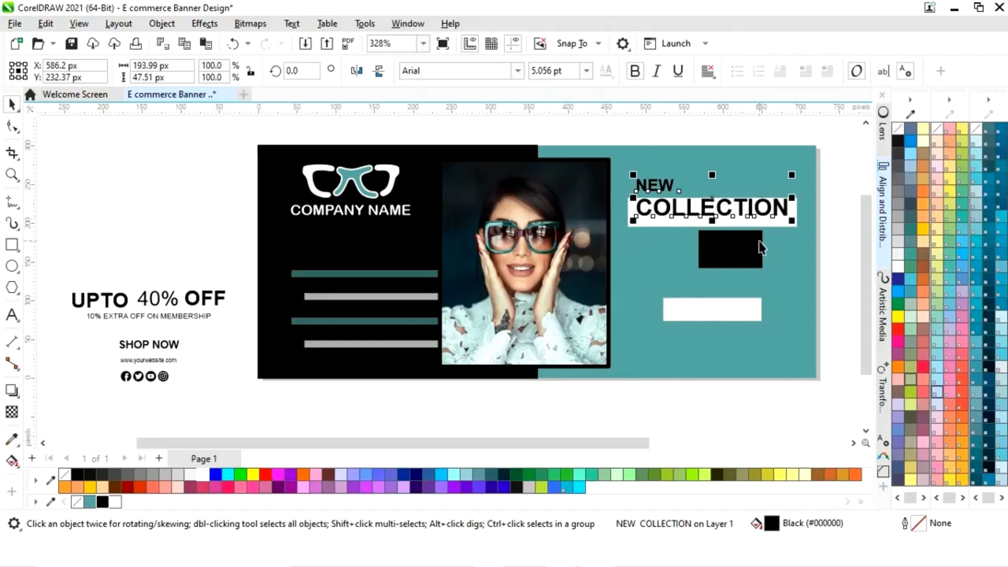
key(Down)
Raise the NEW COLLECTION text so COLLECTION sits within the upper white bar, and centre the text horizontally on the bar.
key(z)
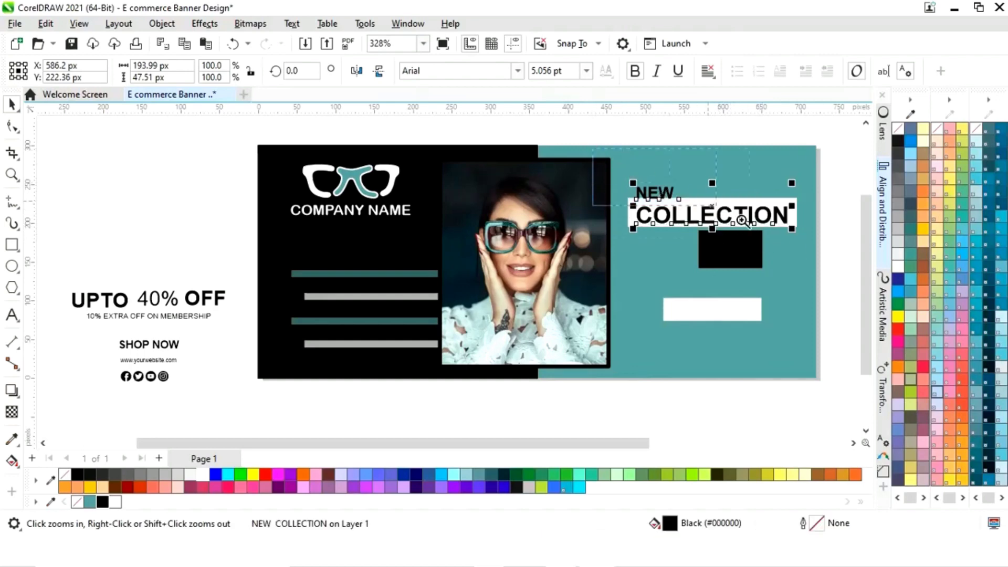
click(735, 215)
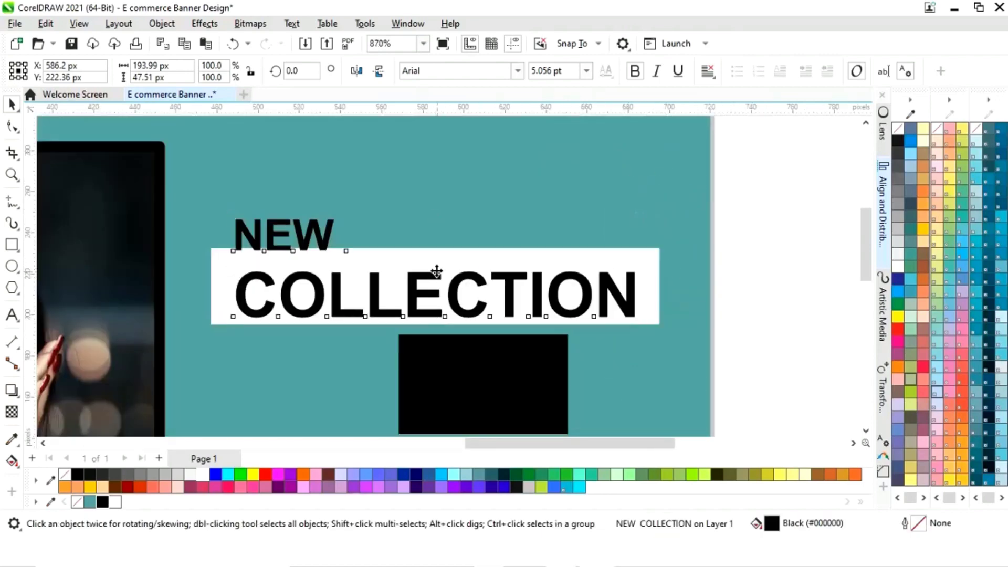
drag(434, 270, 428, 259)
shift+click(622, 322)
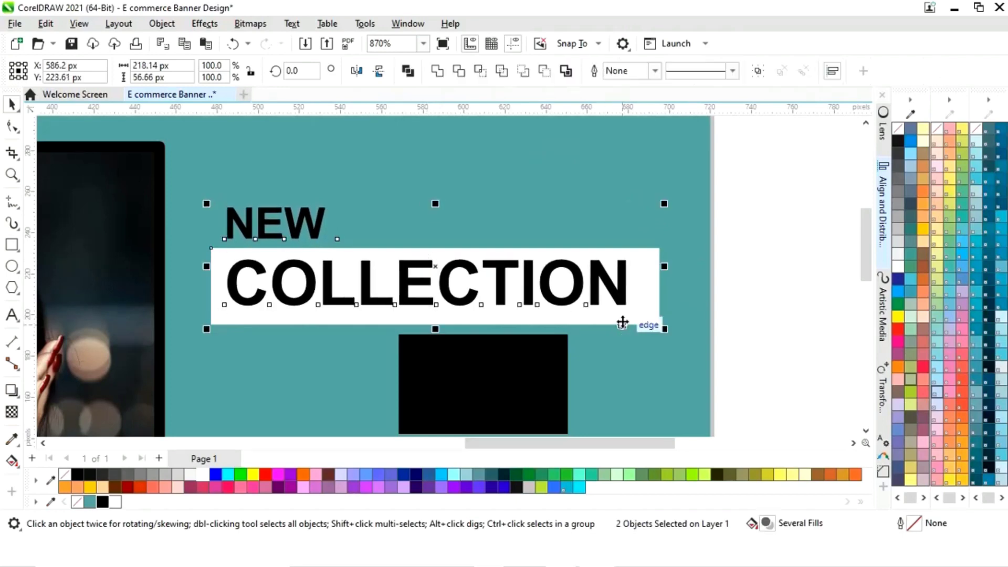
key(e)
click(797, 262)
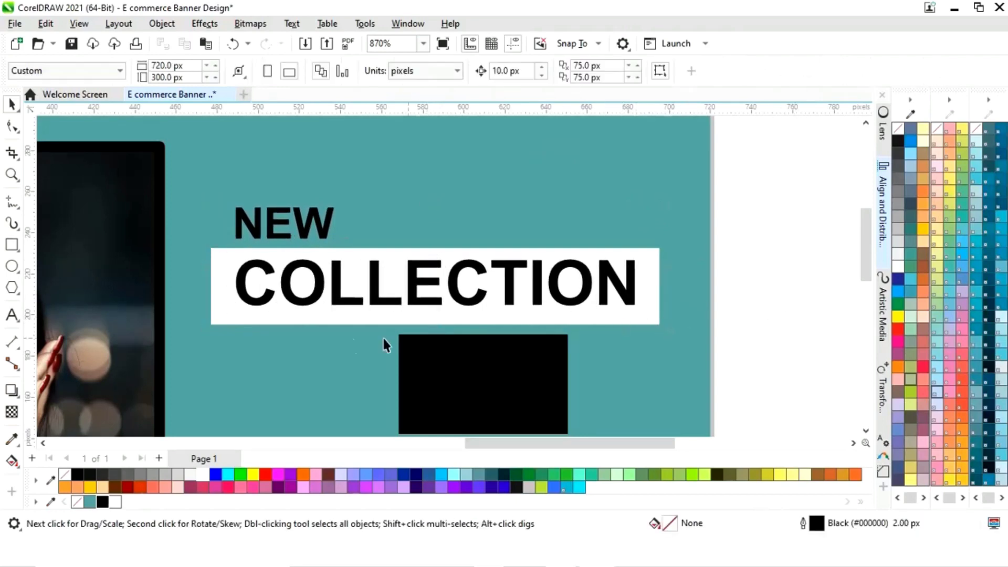
Narrow the white bar behind COLLECTION symmetrically to about 204.5 px wide.
click(234, 321)
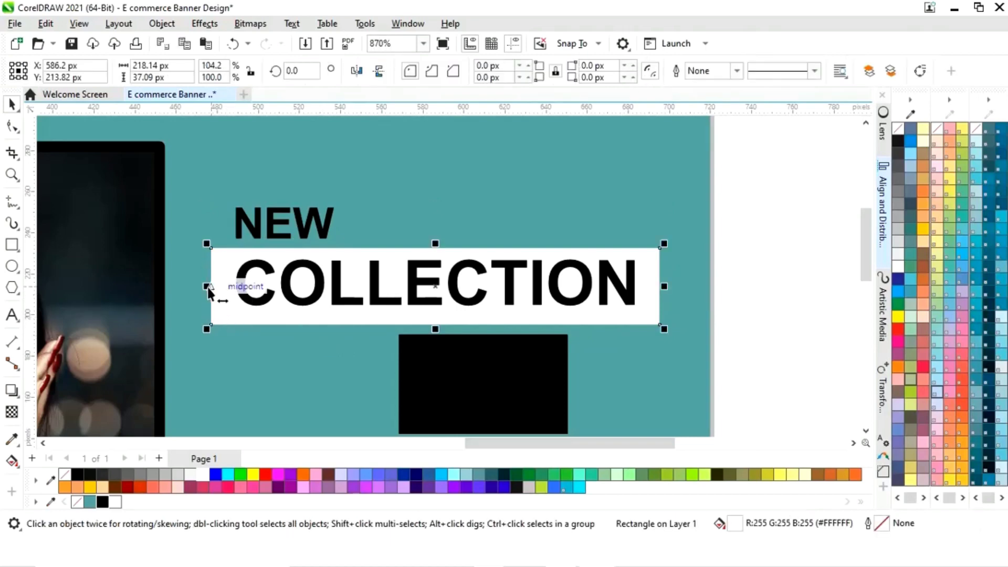
drag(208, 289, 219, 285)
key(F4)
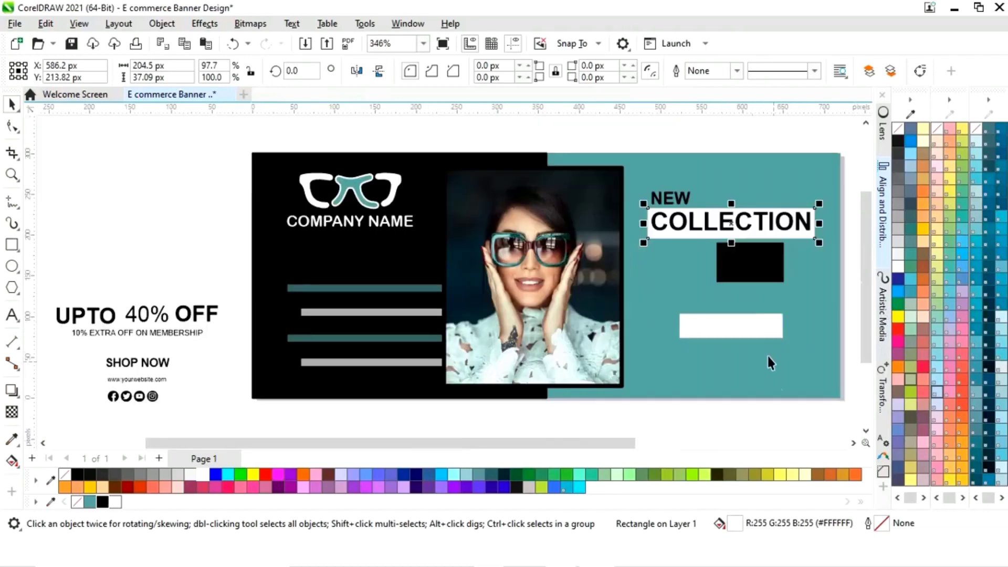
click(678, 422)
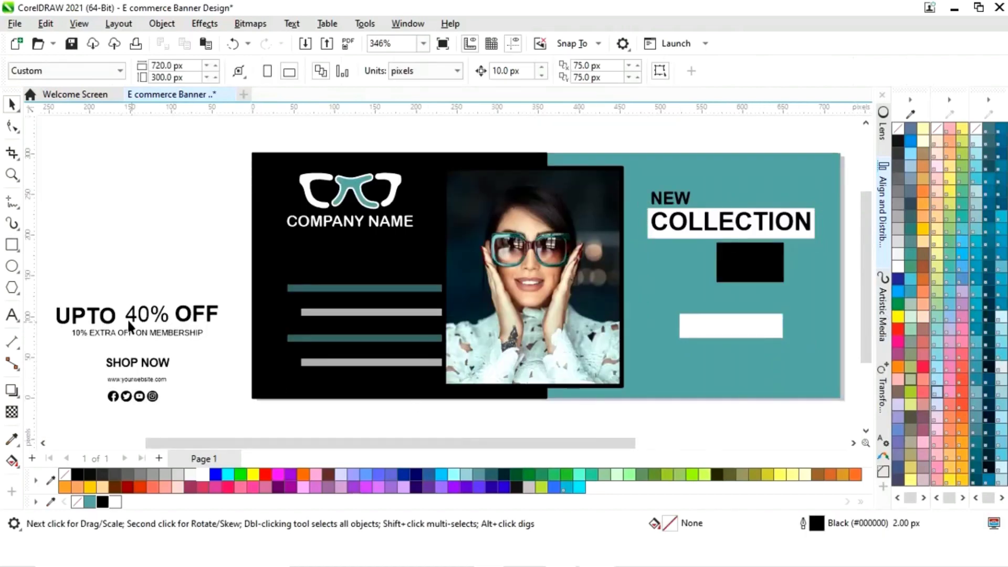
Place UPTO and OFF on either side of the black box and the white-filled 40% text on it.
drag(103, 322, 725, 254)
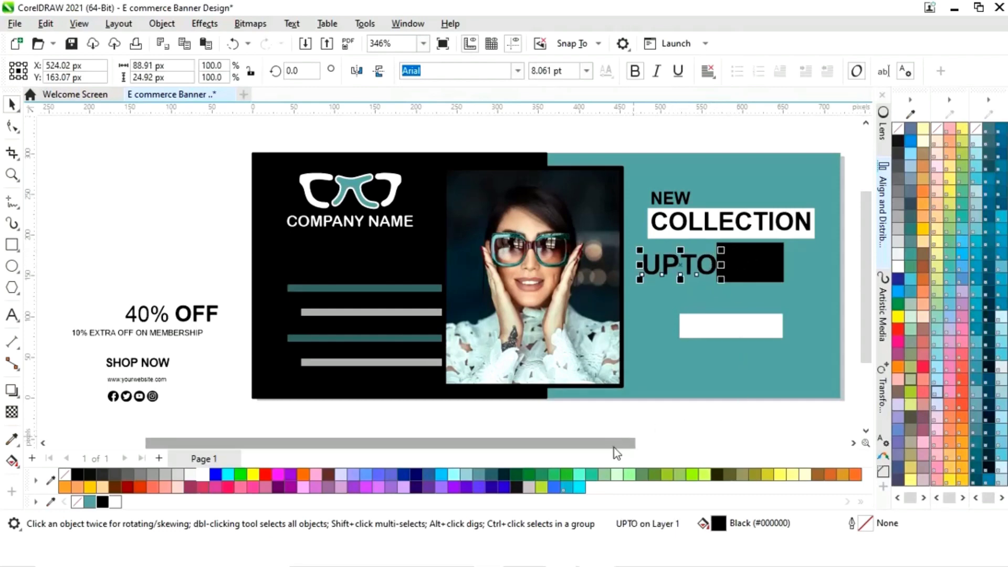
drag(613, 443, 643, 451)
drag(100, 317, 704, 308)
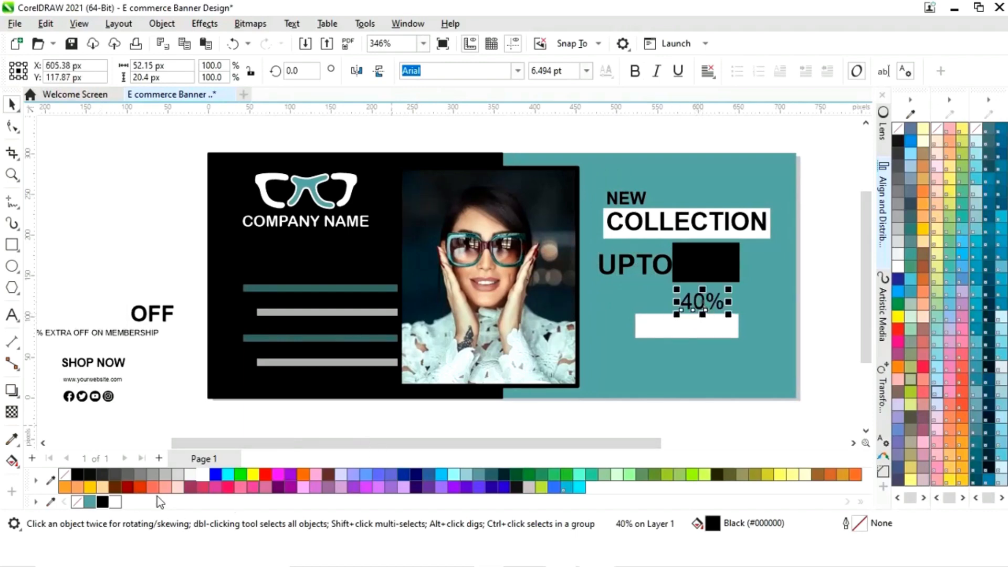
click(208, 475)
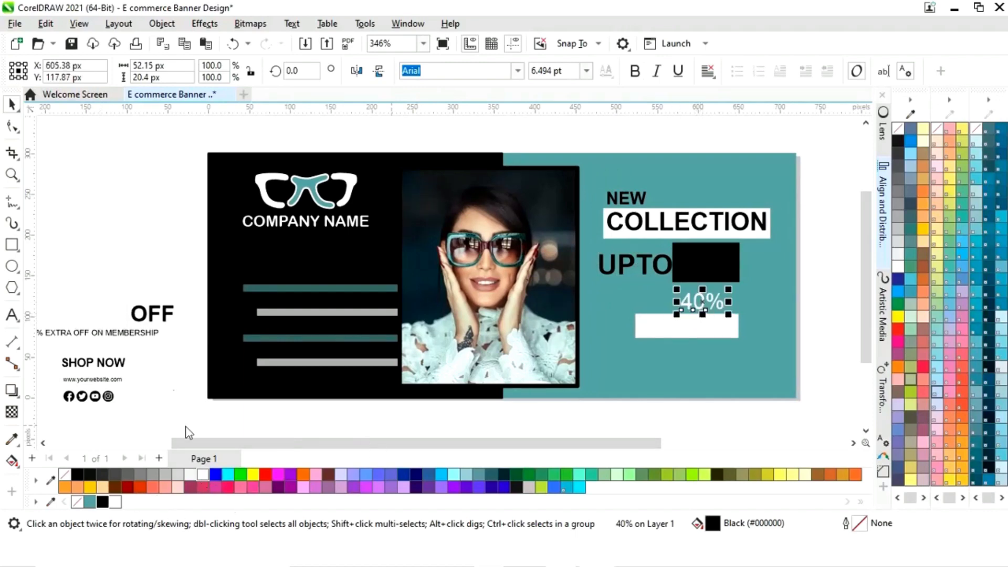
click(152, 313)
drag(150, 316, 772, 278)
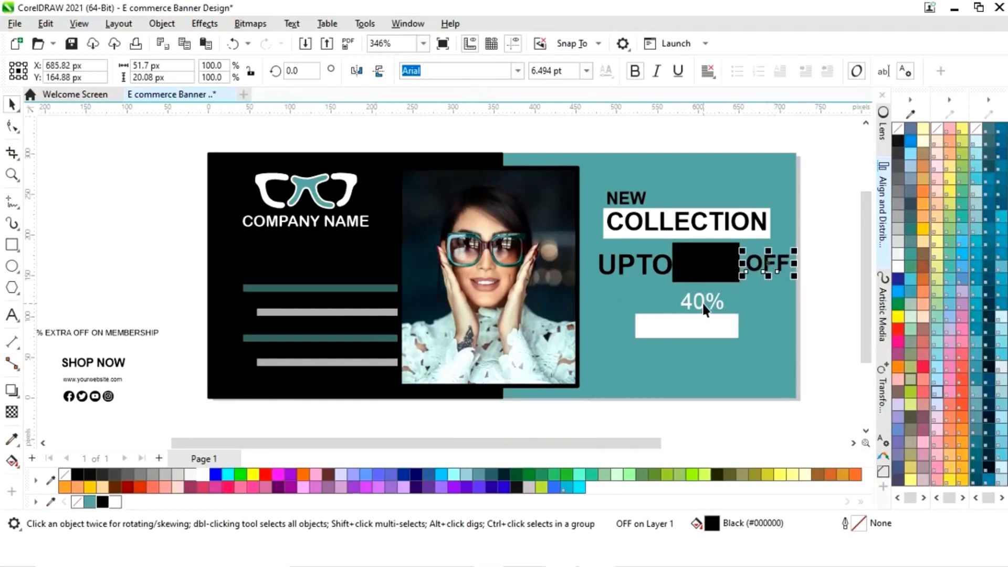
drag(703, 310, 707, 266)
Place the 10% EXTRA OFF ON MEMBERSHIP line beneath the offer text and SHOP NOW on the lower white bar.
click(103, 331)
drag(103, 331, 694, 289)
click(92, 362)
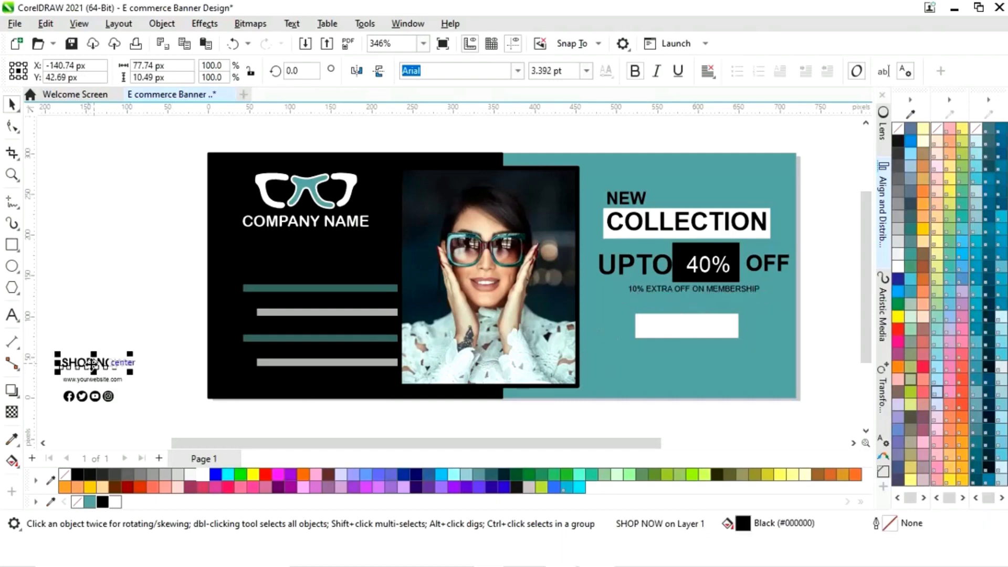
drag(92, 362, 688, 336)
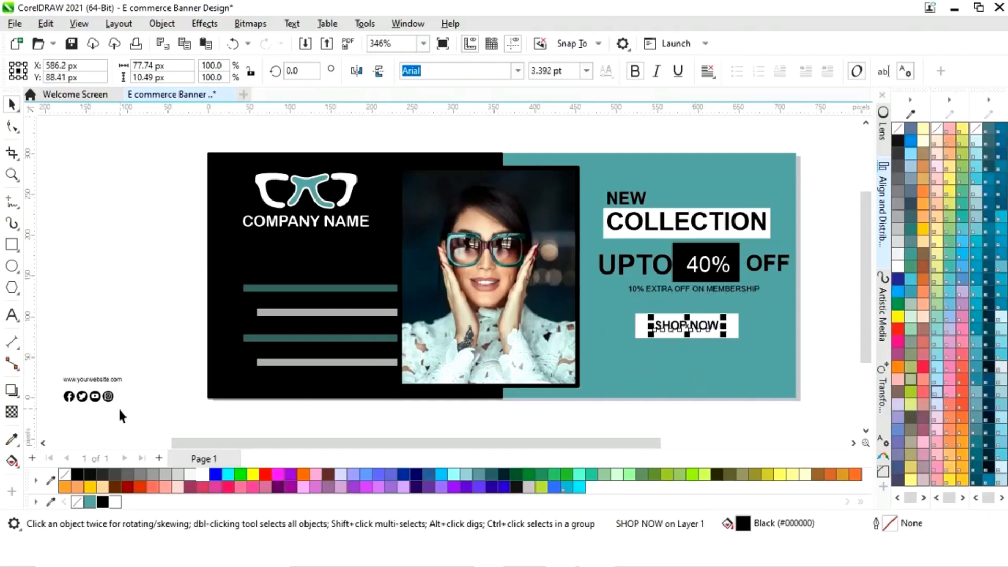
Place the website address beneath the SHOP NOW bar and the social icons directly below it.
click(108, 386)
drag(108, 386, 716, 381)
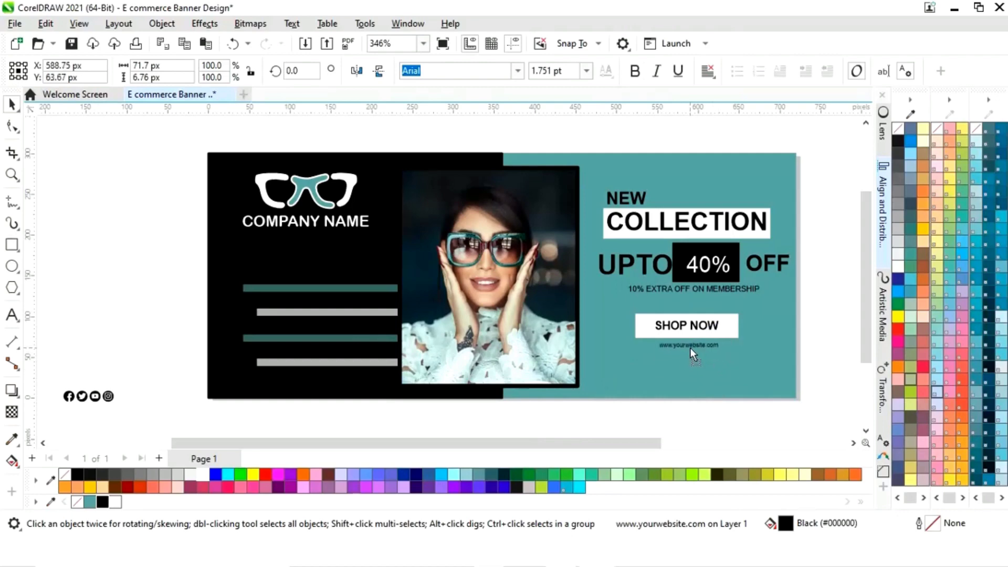
drag(108, 396, 715, 363)
click(822, 303)
Move UPTO to line up with the start of COLLECTION and set its font size to 8 pt.
key(z)
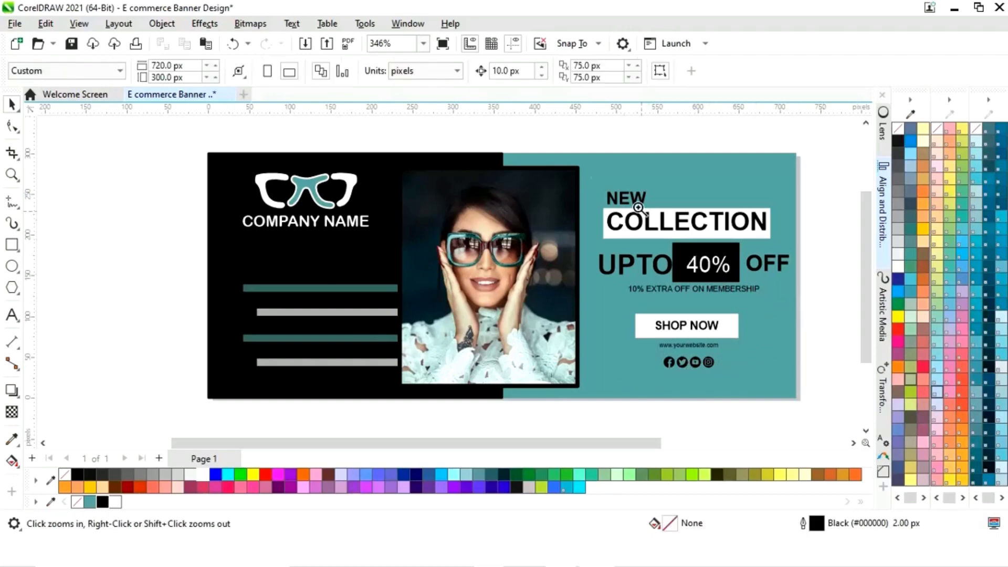
drag(551, 156, 814, 401)
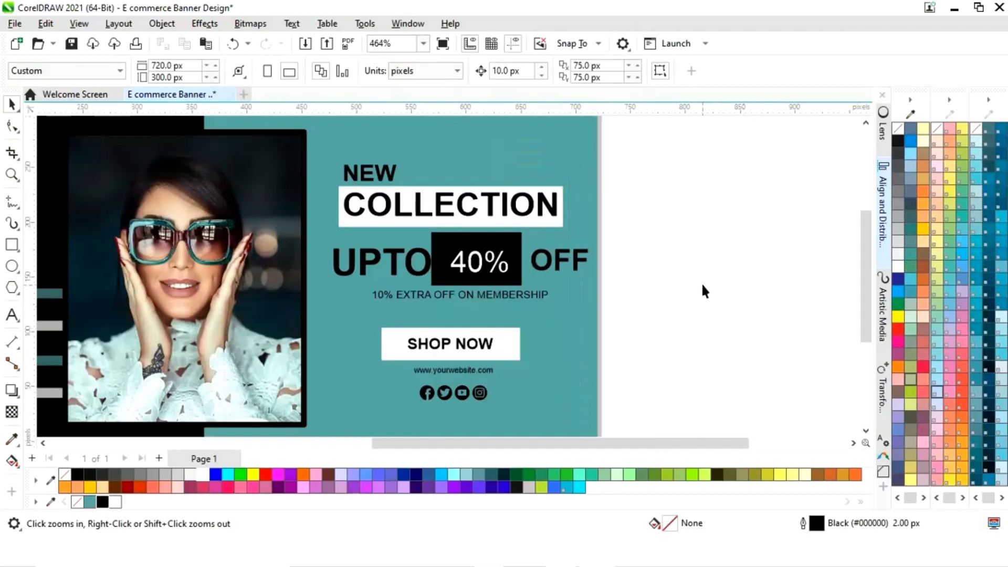
key(space)
click(393, 268)
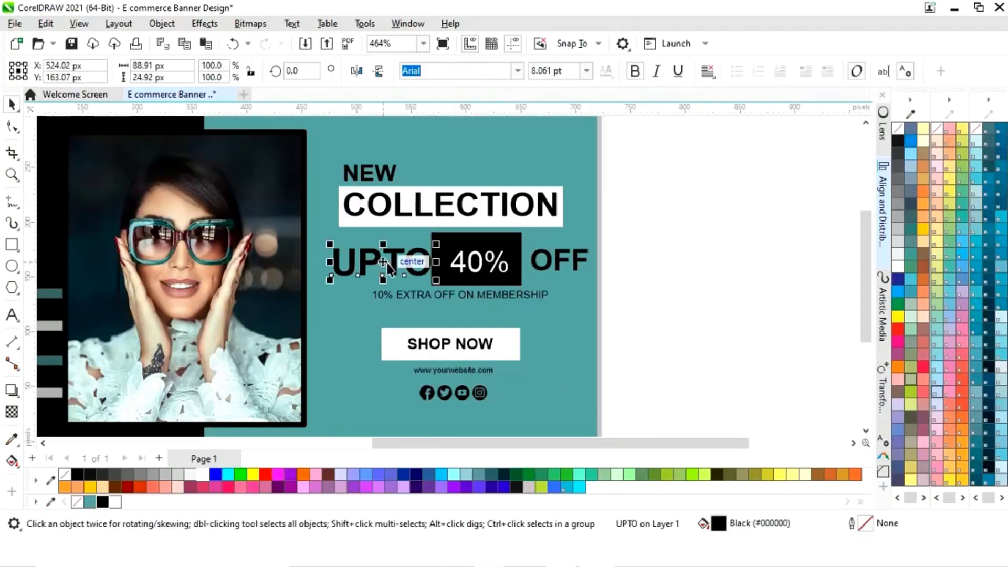
drag(386, 263, 390, 257)
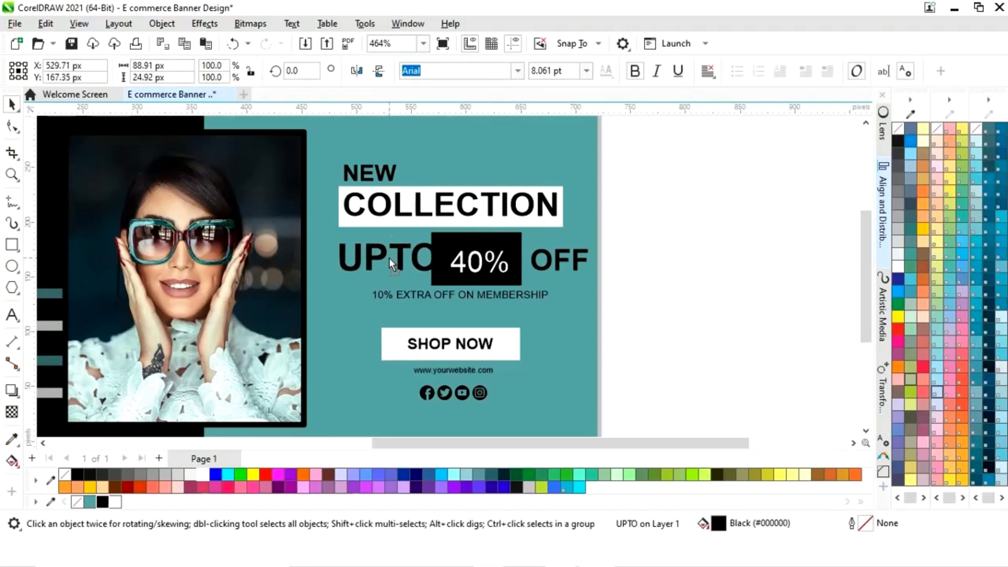
click(586, 70)
click(546, 115)
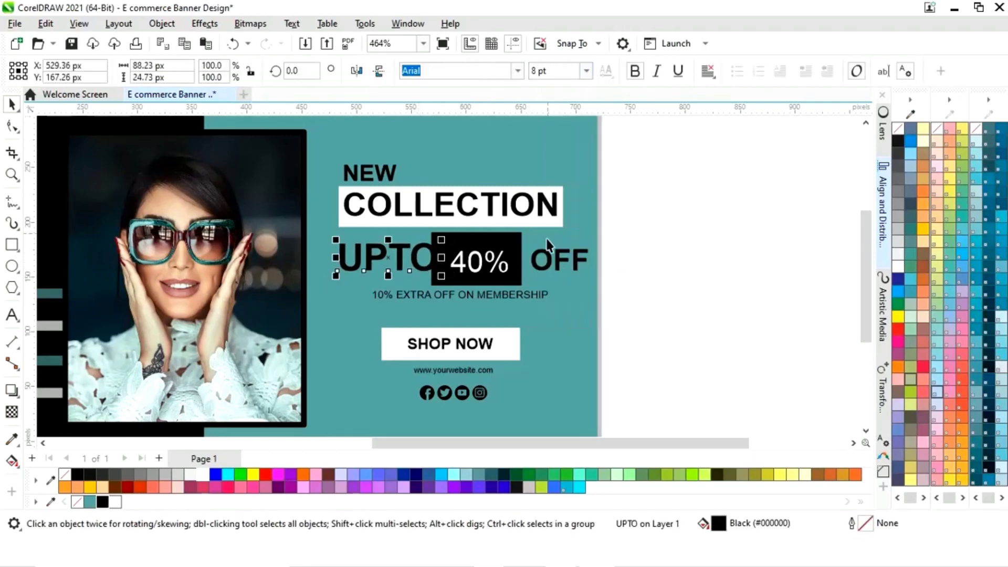
Enlarge the OFF and 40% texts to match UPTO at 8 pt, with 40% in bold.
click(586, 71)
click(546, 126)
key(Tab)
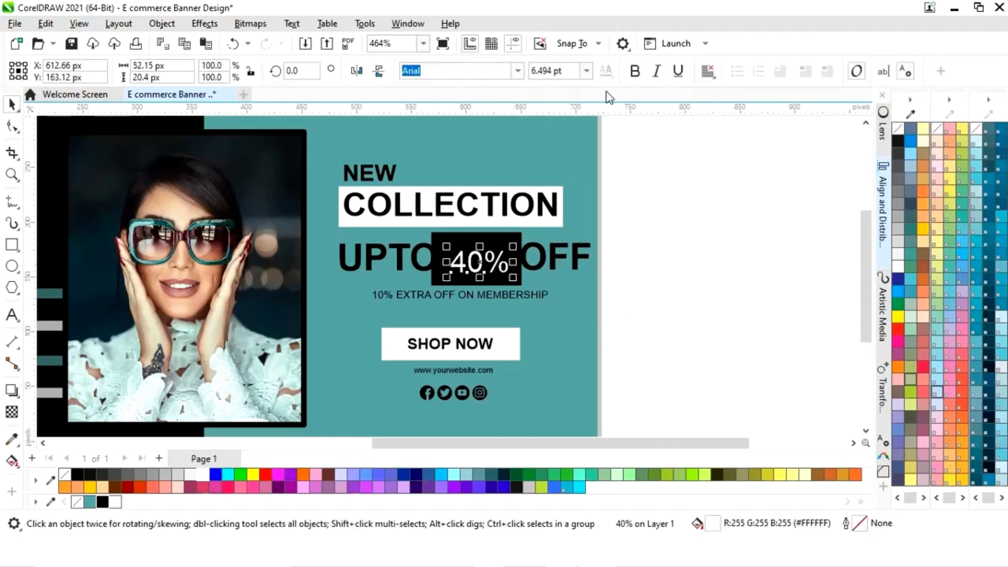
click(587, 70)
click(549, 126)
Narrow the black box behind 40% to about 67 px wide and bring it close to UPTO.
click(523, 270)
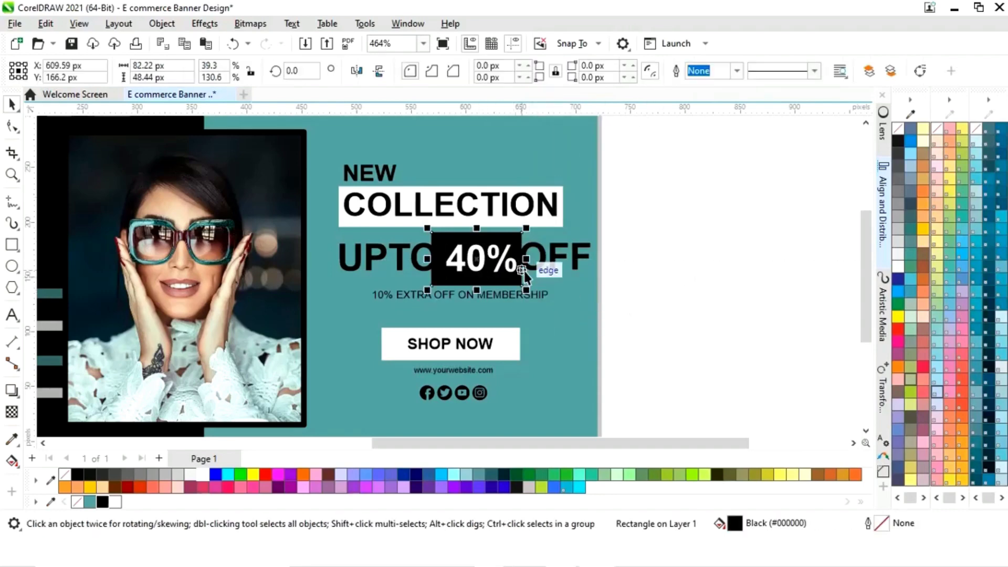
drag(524, 271, 516, 271)
click(730, 284)
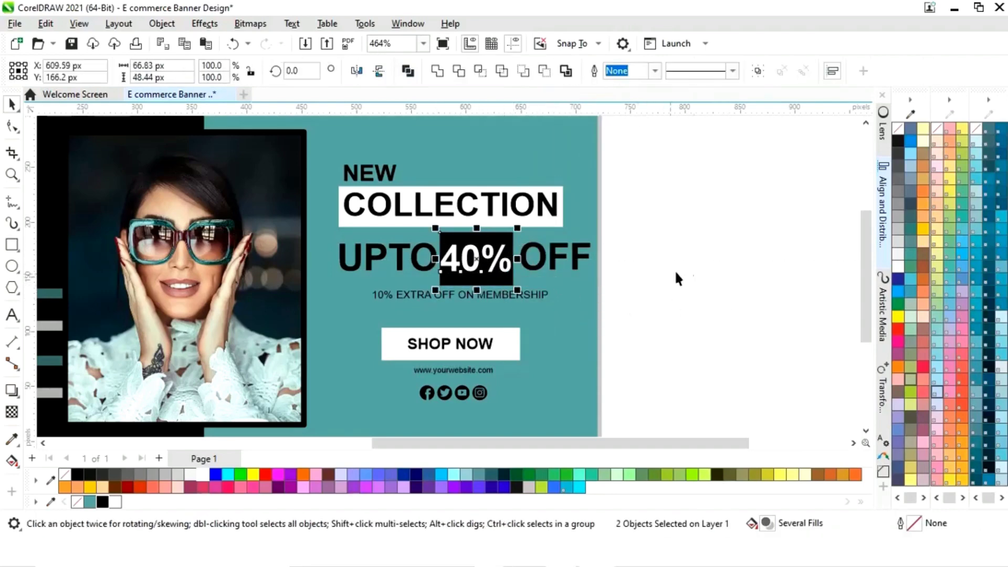
Bring OFF up against the black box and scale the whole UPTO 40% OFF line to about 199 px wide.
shift+click(550, 257)
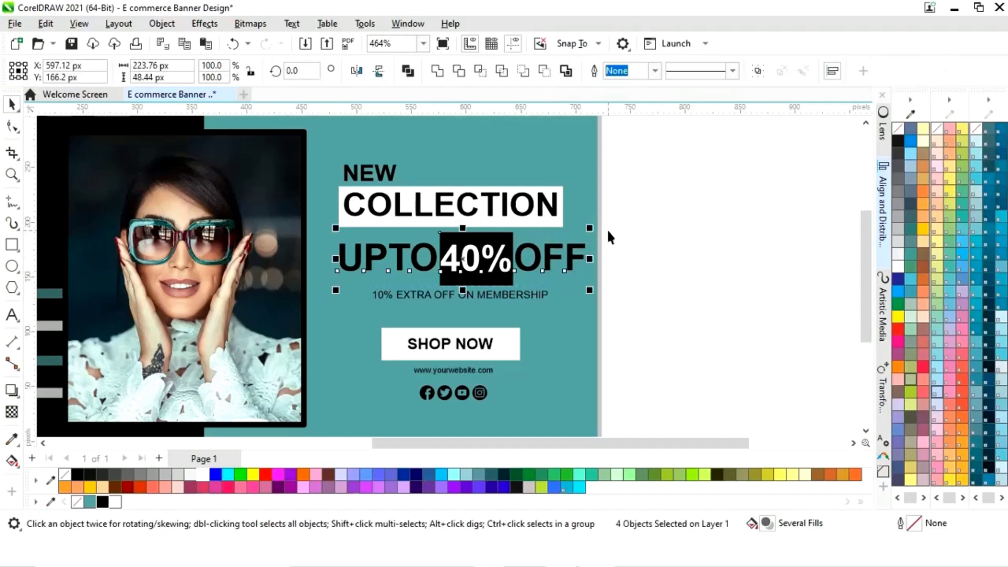
drag(589, 227, 565, 226)
key(Escape)
Scale the 40% text to 93.7% within its black box and reduce the box's height to about 35 px.
click(457, 257)
scroll(439, 237, up, 4)
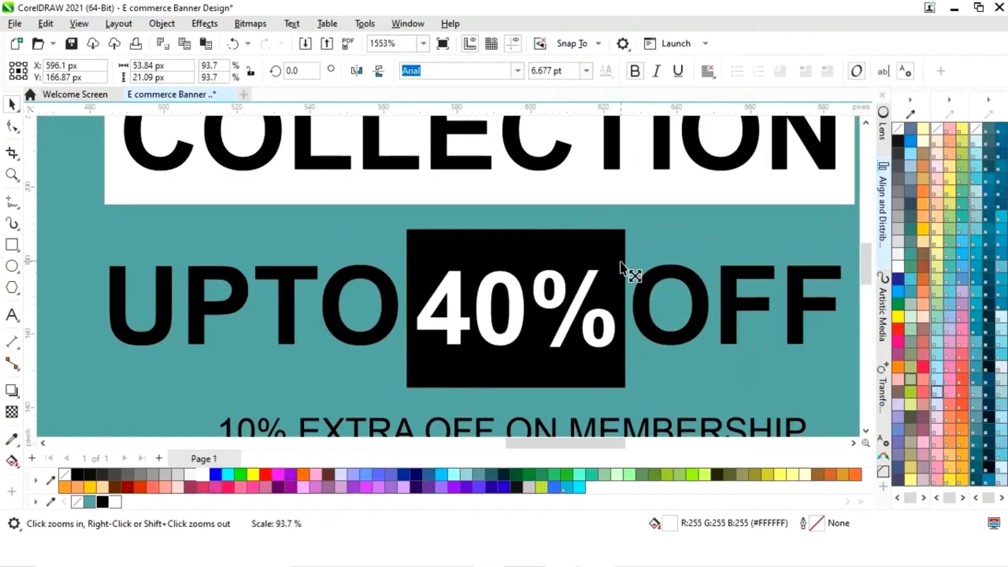
scroll(746, 236, down, 4)
click(677, 232)
scroll(803, 257, up, 4)
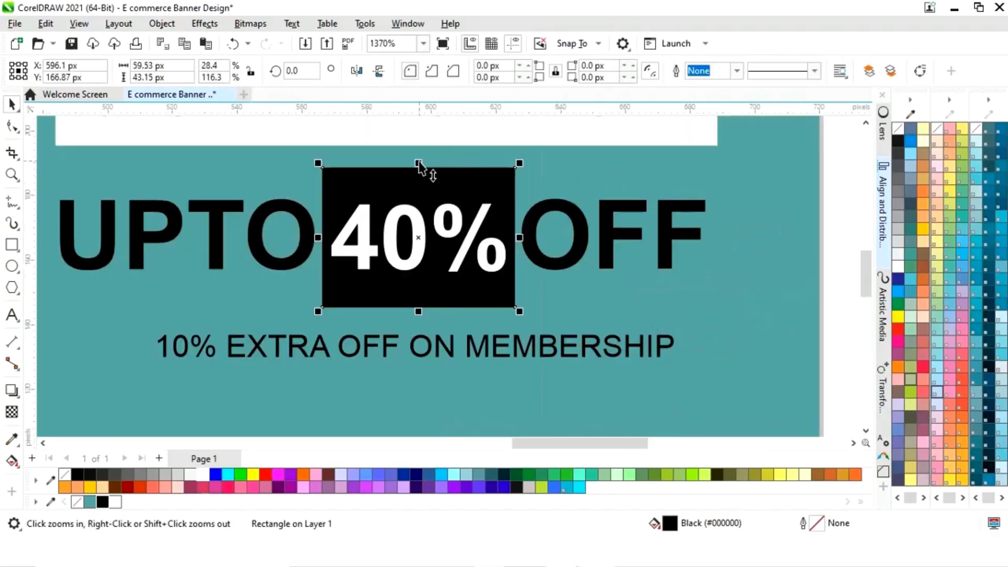
drag(418, 163, 418, 175)
scroll(761, 269, down, 4)
Align UPTO, 40%, its black box and OFF on their vertical centres.
click(836, 232)
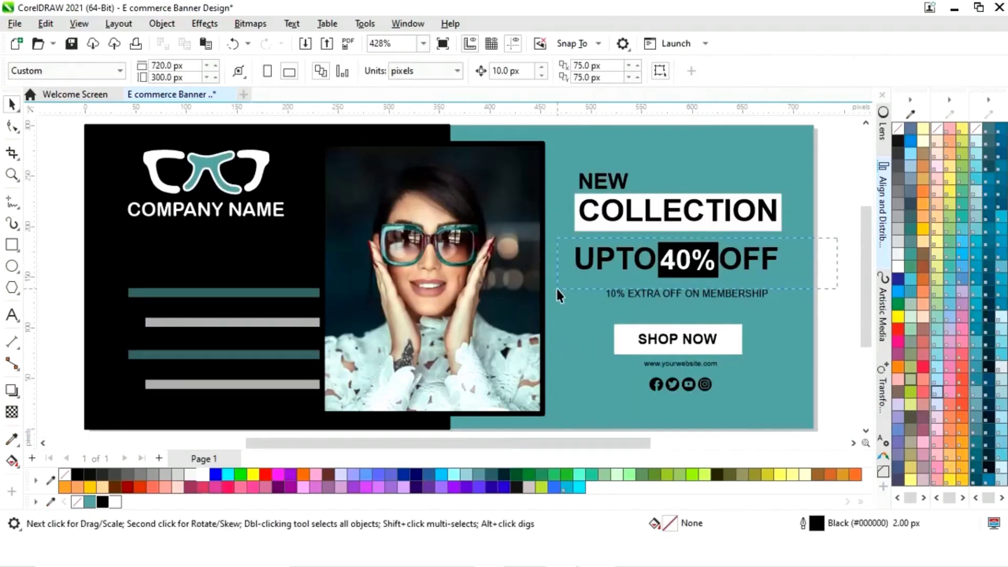
drag(556, 288, 556, 288)
click(883, 188)
click(778, 138)
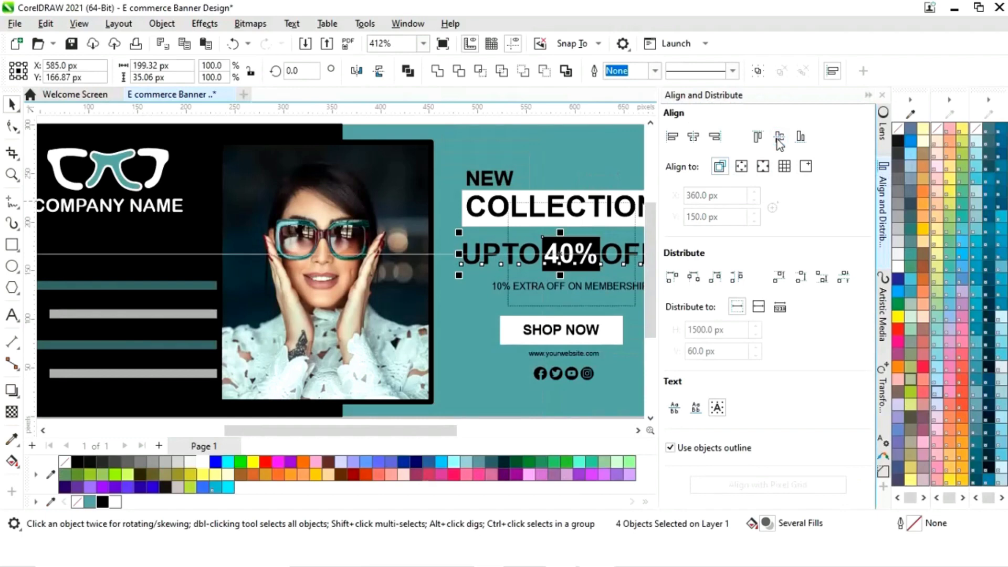
click(868, 95)
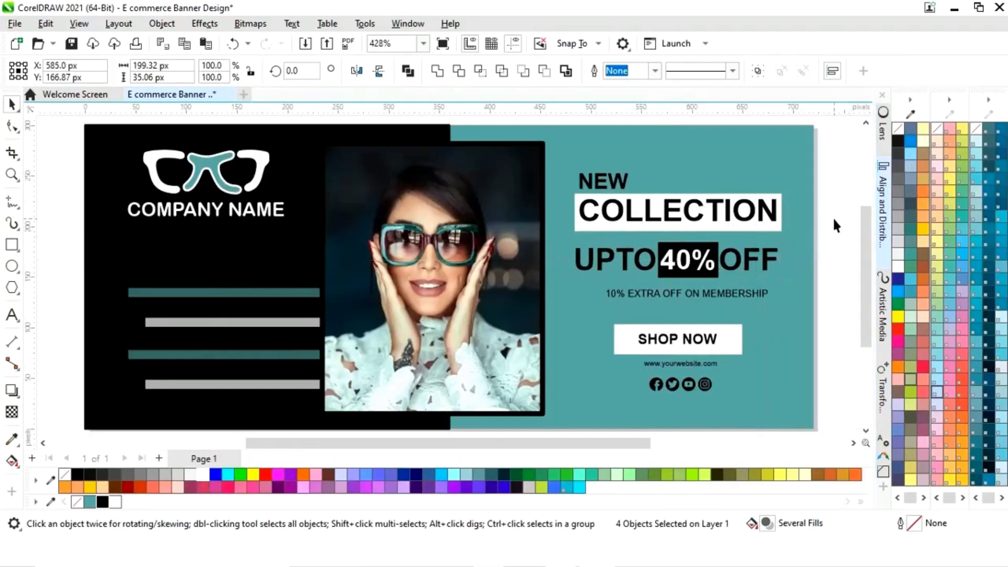
Move the 10% EXTRA OFF ON MEMBERSHIP line up close beneath the UPTO 40% OFF line and centre it under the black box.
click(830, 283)
click(707, 295)
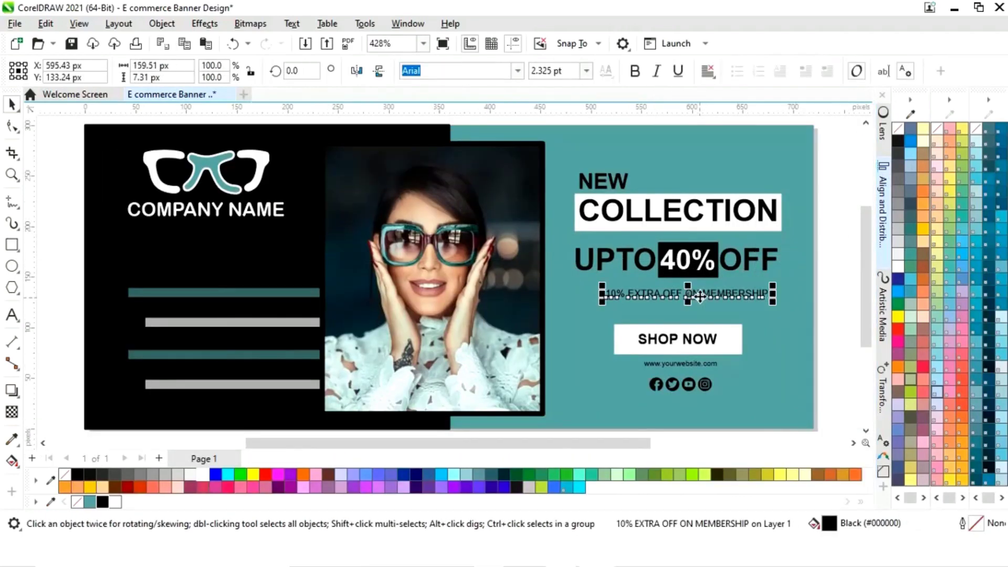
drag(700, 297, 686, 285)
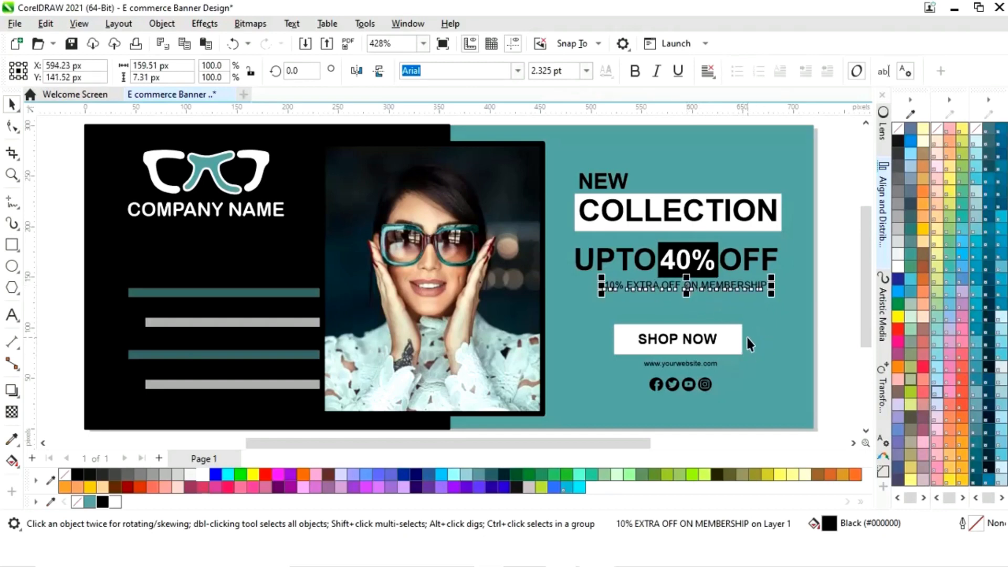
Fill the bar behind SHOP NOW with black.
click(732, 351)
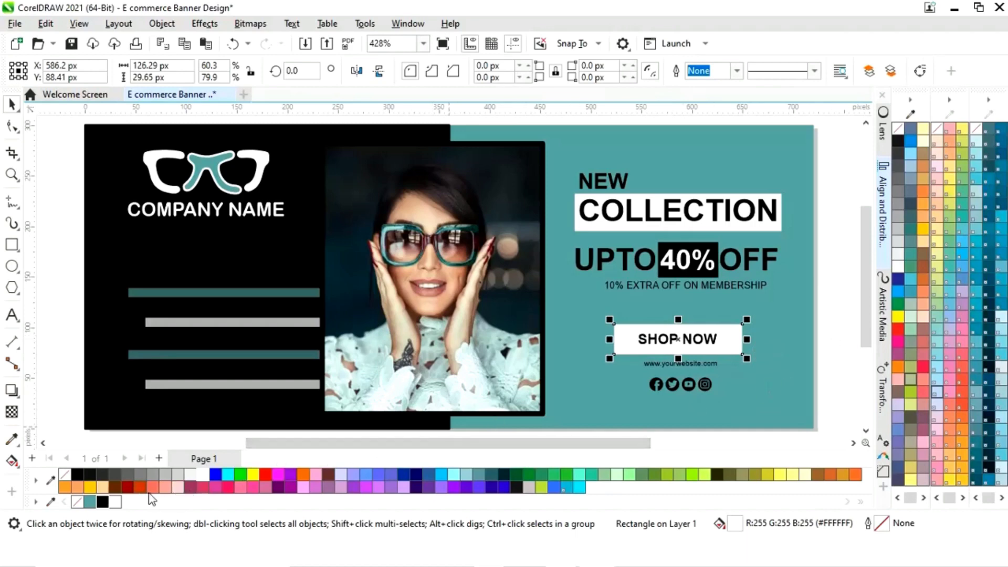
click(102, 502)
click(821, 311)
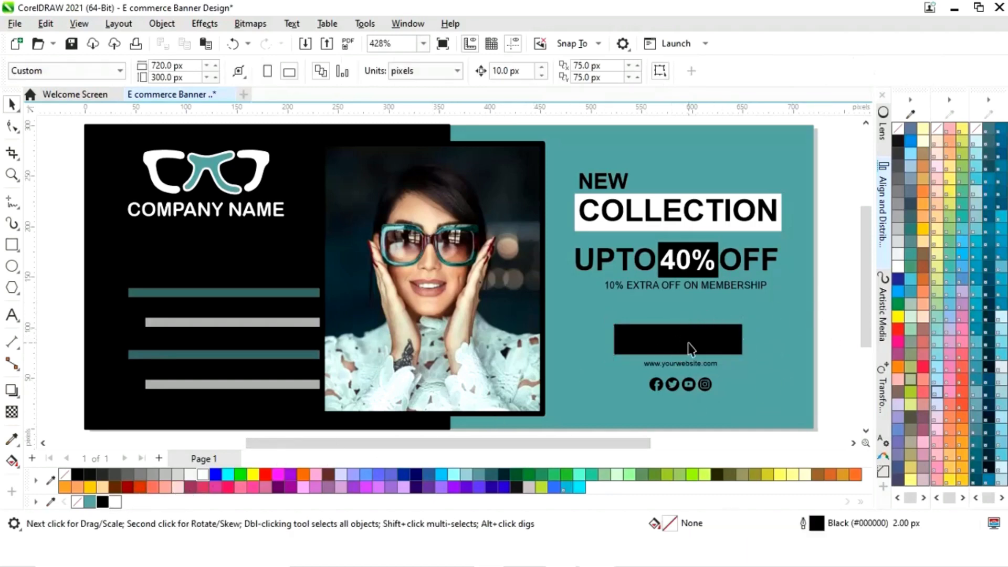
Fill the SHOP NOW text with the banner's teal, enlarge it to about 101 px wide, and select it together with its bar.
click(694, 337)
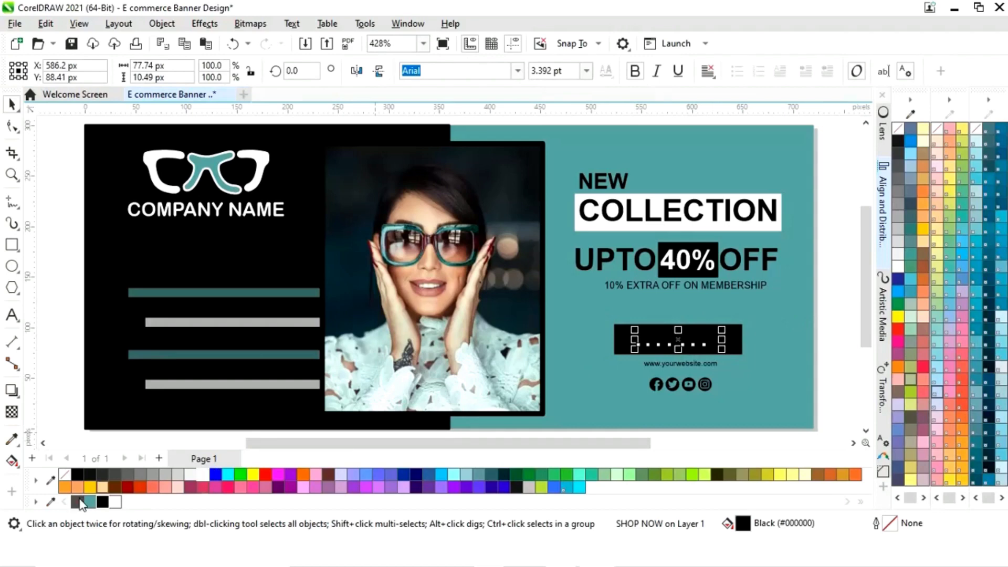
click(90, 502)
drag(722, 349, 742, 349)
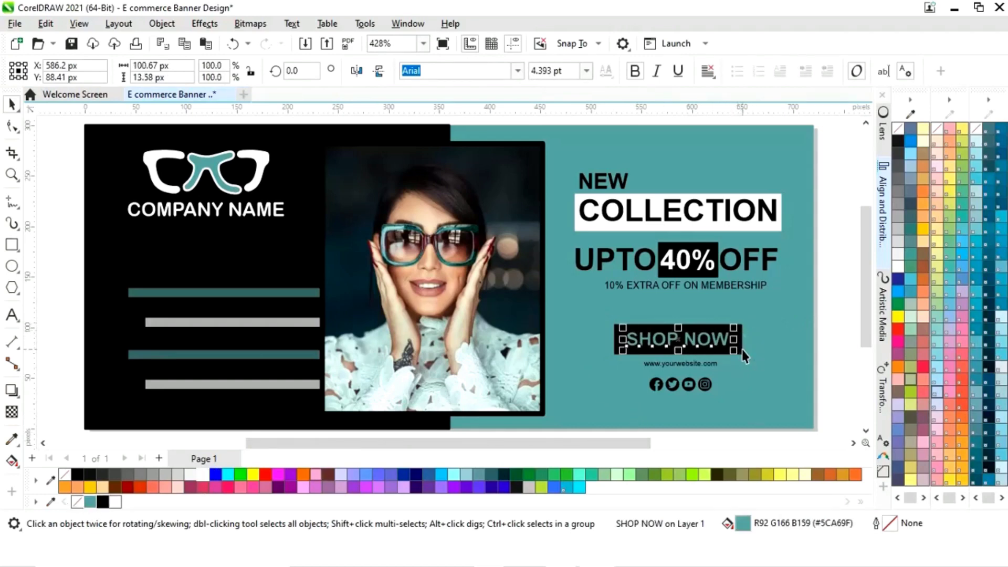
shift+click(742, 348)
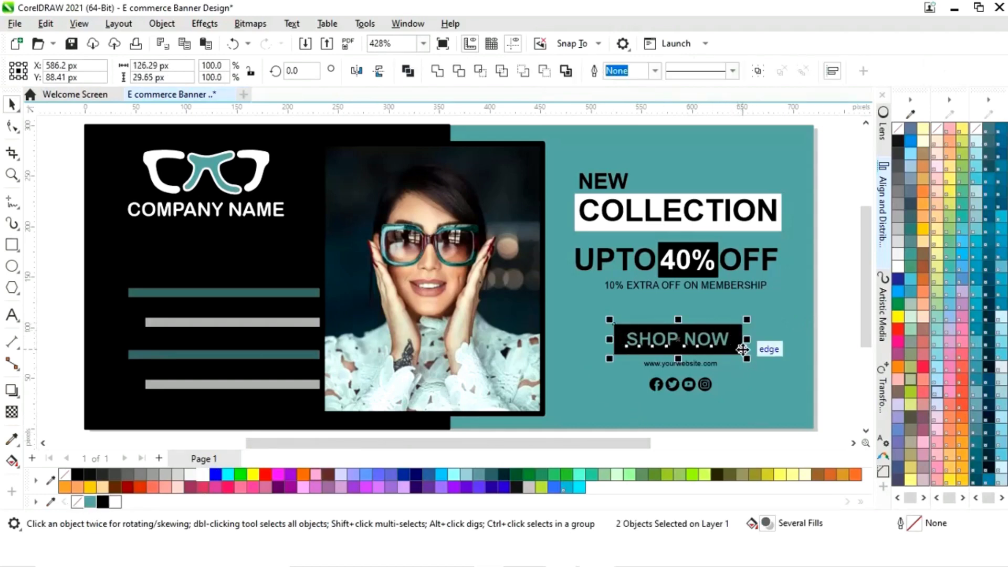
click(843, 312)
click(690, 367)
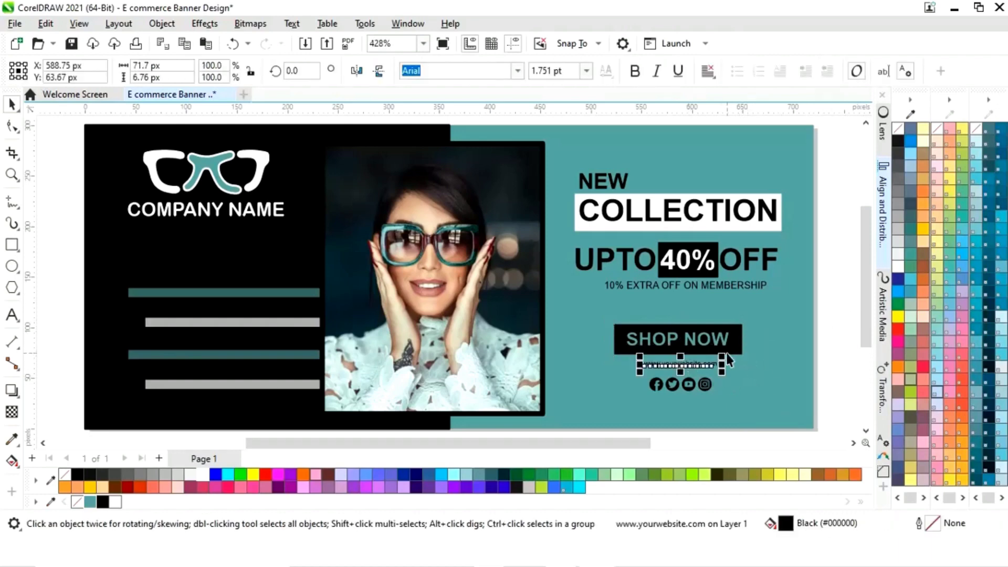
mouse_move(726, 353)
mouse_down()
mouse_move(738, 348)
mouse_move(733, 356)
mouse_up()
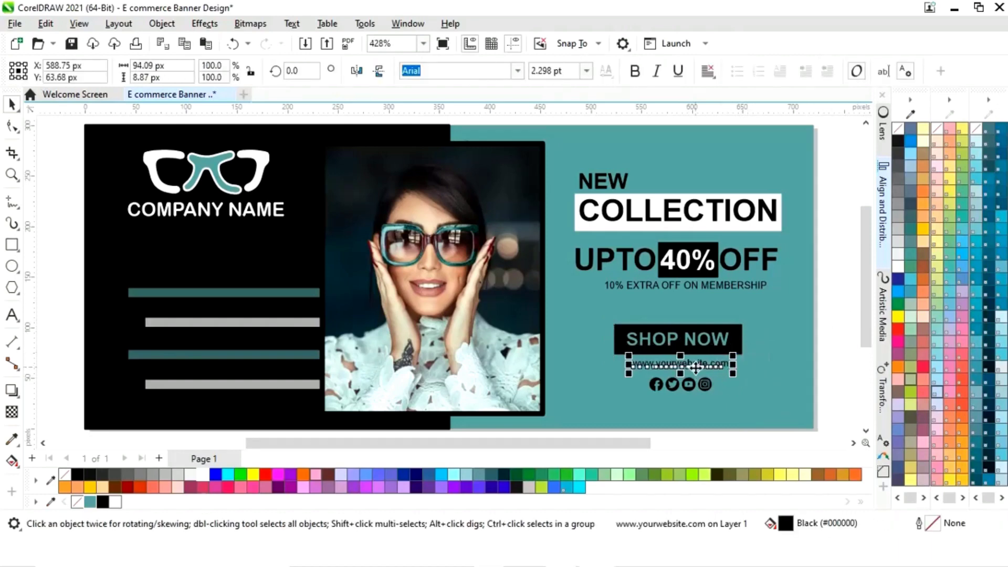
key(z)
drag(583, 299, 786, 429)
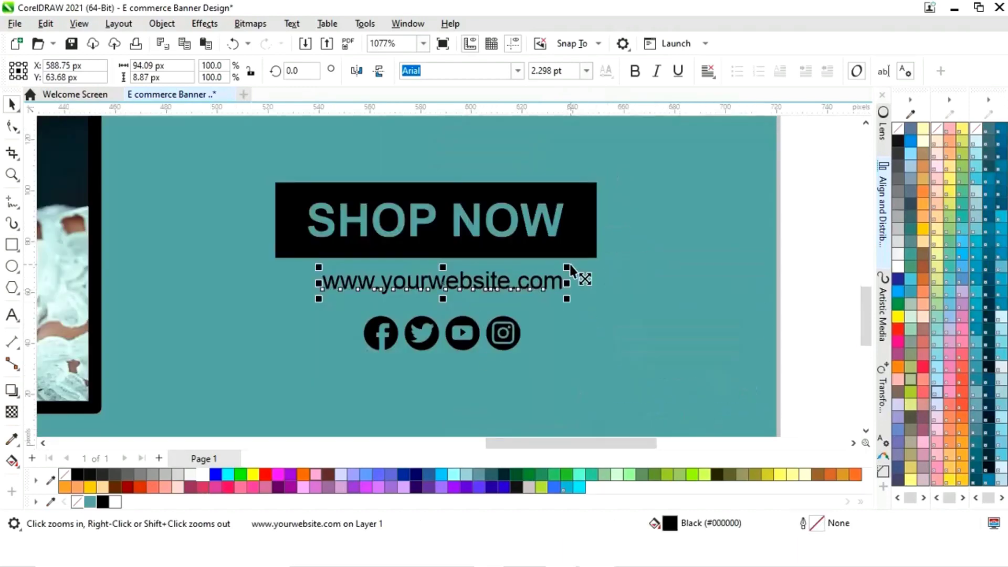
key(space)
Centre the web address horizontally on the SHOP NOW bar and move it up close beneath the bar.
shift+click(488, 252)
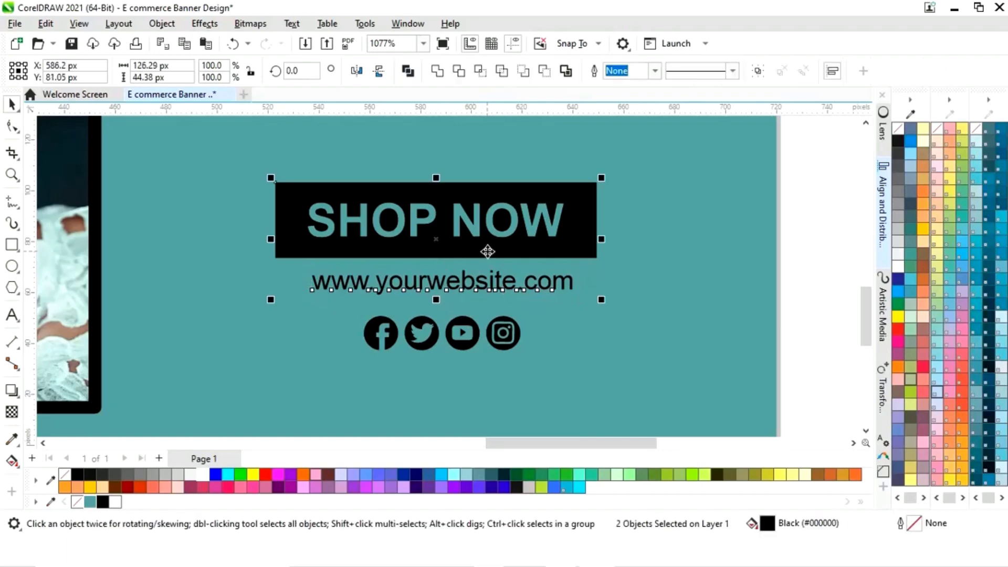
key(c)
click(737, 288)
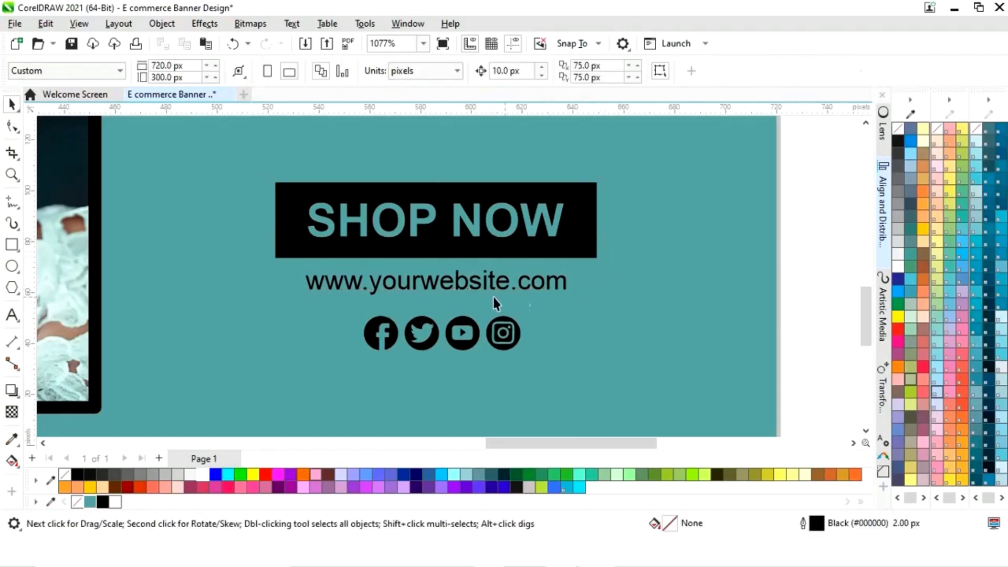
click(437, 283)
drag(438, 284, 437, 276)
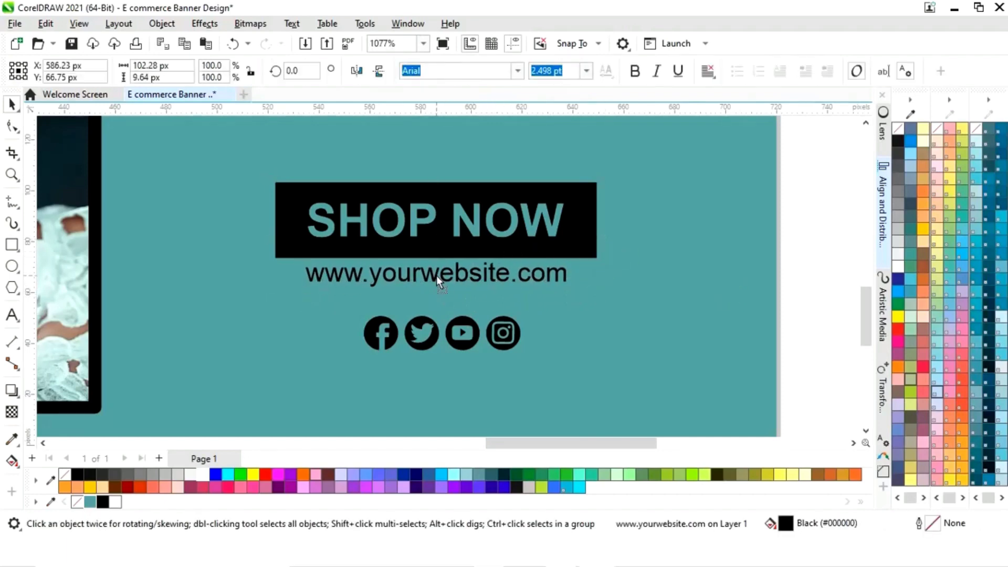
Centre the social media icon group horizontally on the web address and move it up closer to the text.
click(461, 341)
shift+click(461, 277)
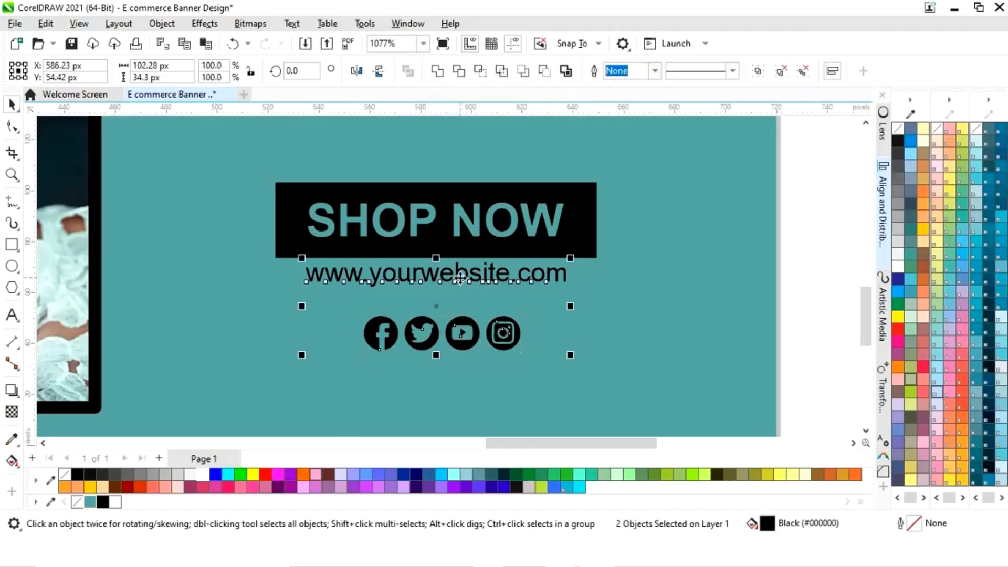
key(c)
click(823, 291)
click(441, 333)
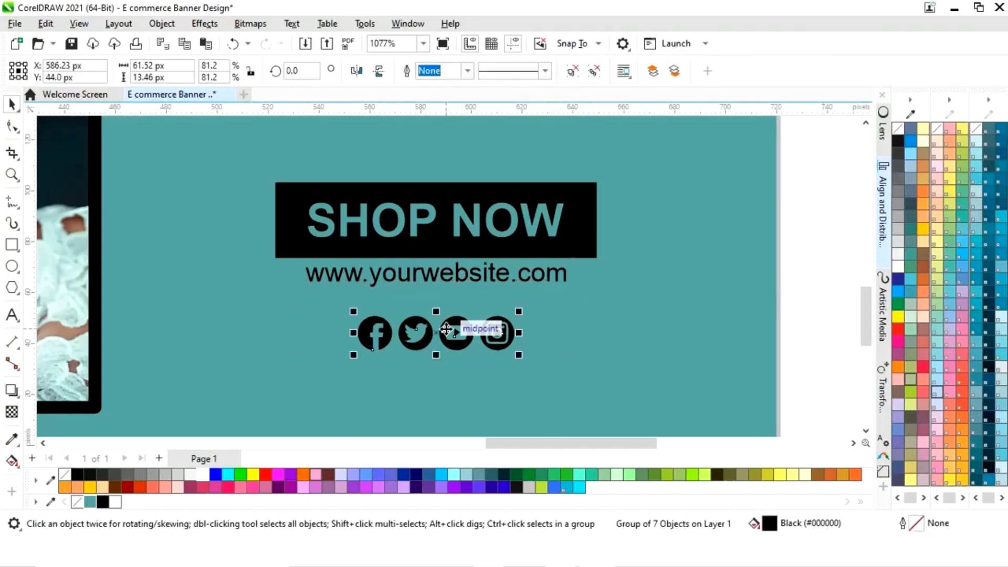
drag(438, 337, 440, 320)
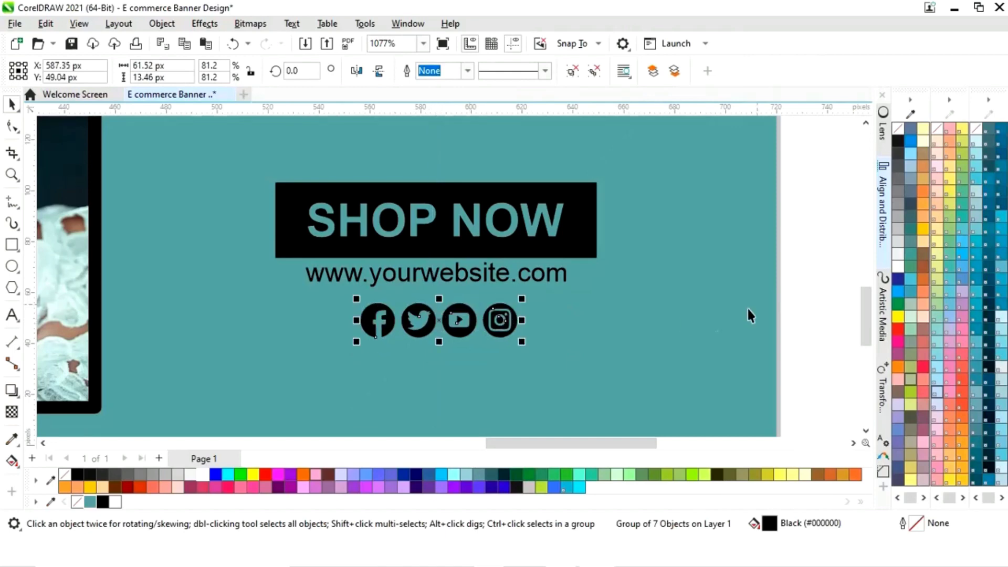
click(824, 269)
Realign the raised social media icon group with the web address on their horizontal centres.
click(529, 328)
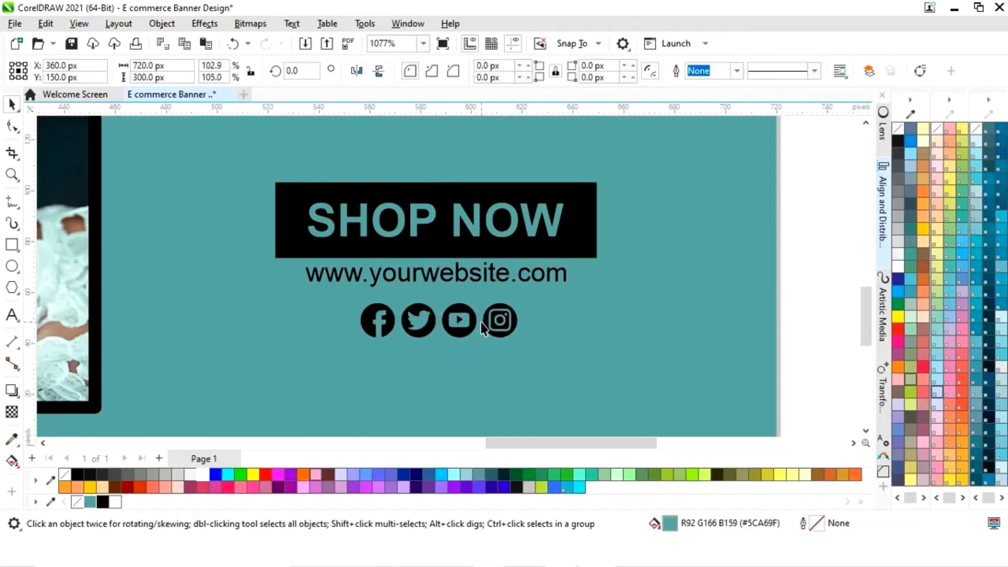
click(504, 321)
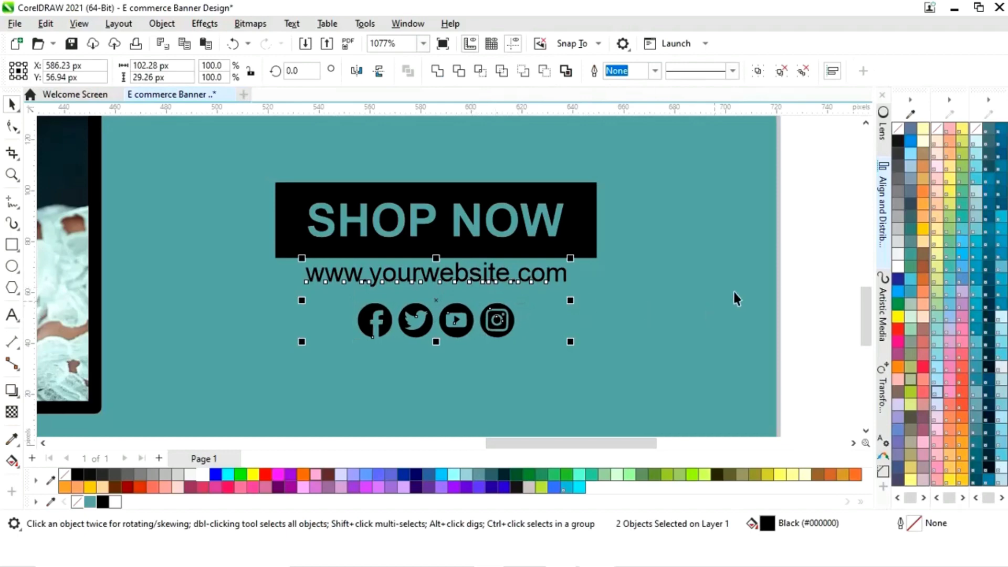
click(805, 250)
key(shift+F4)
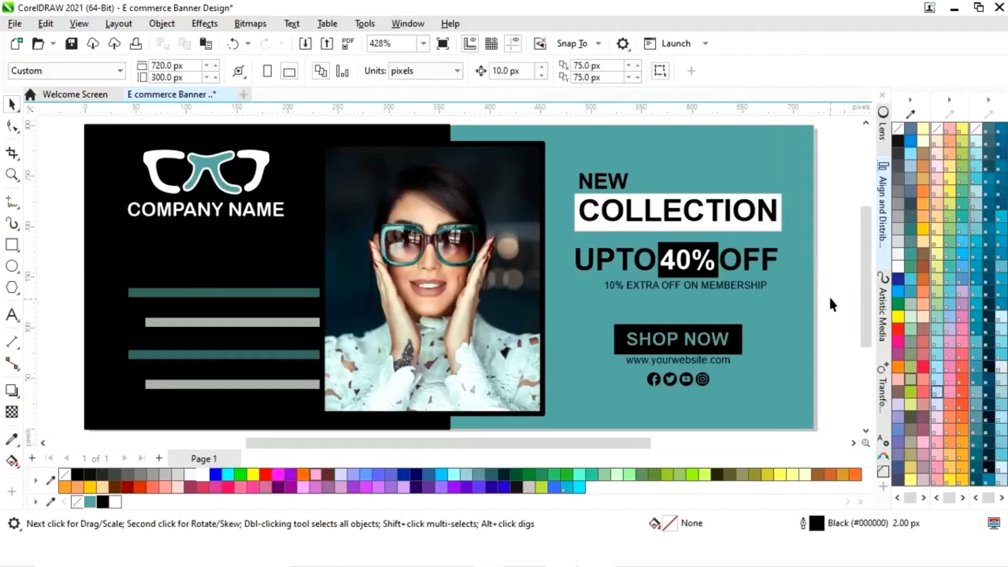